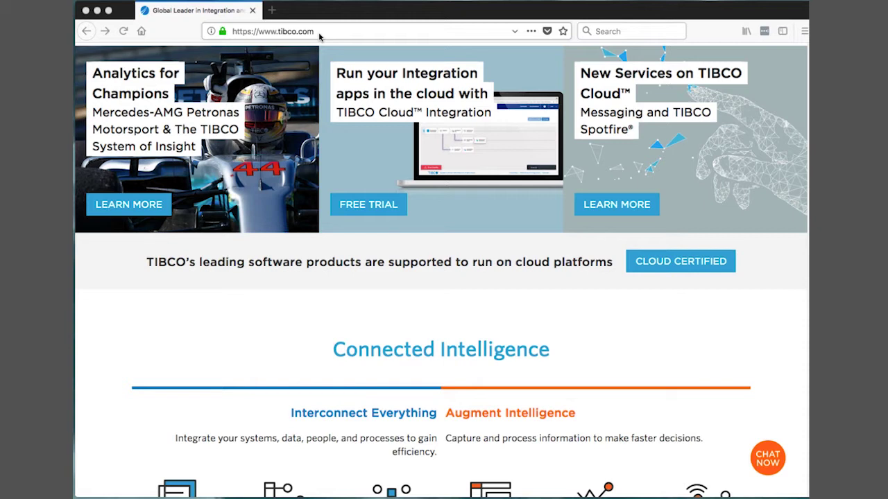
Open the Product Support Information Lookup site at productinfo.support.tibco.com
click(323, 32)
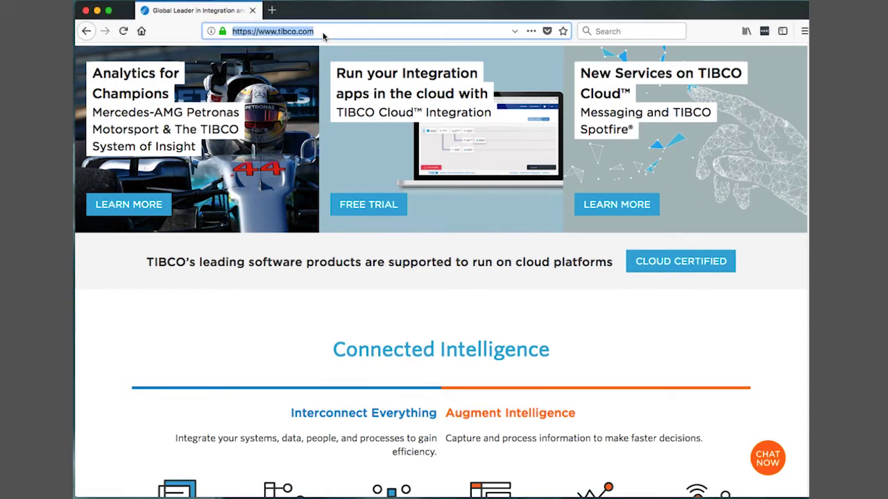
text(productinfo.support.tibco.com)
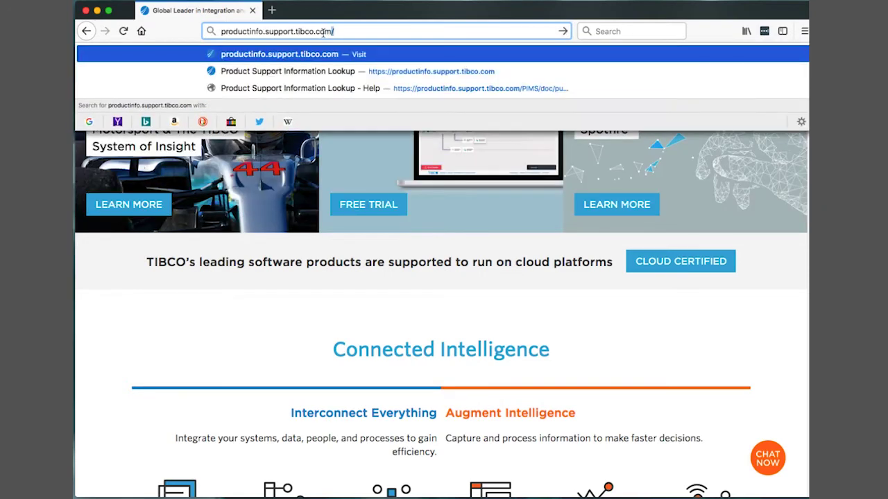
key(Return)
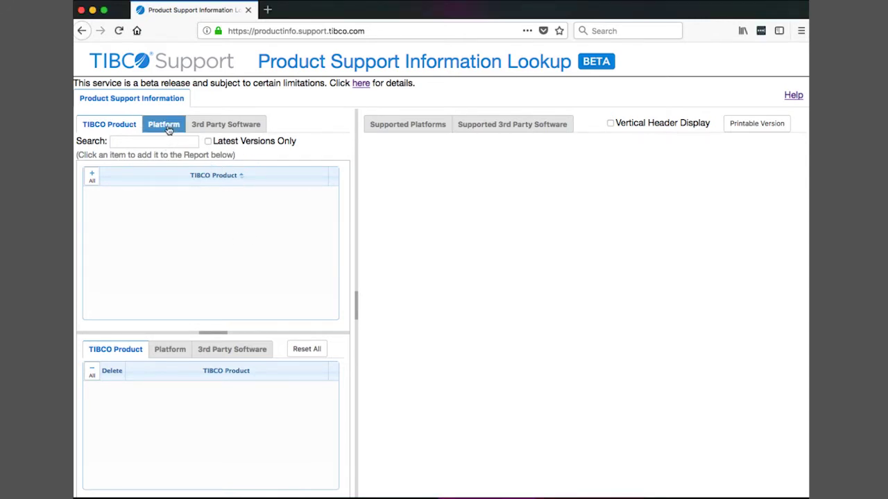
Look through the TIBCO product, platform and third-party software selection lists and the two supported-item report views
click(221, 129)
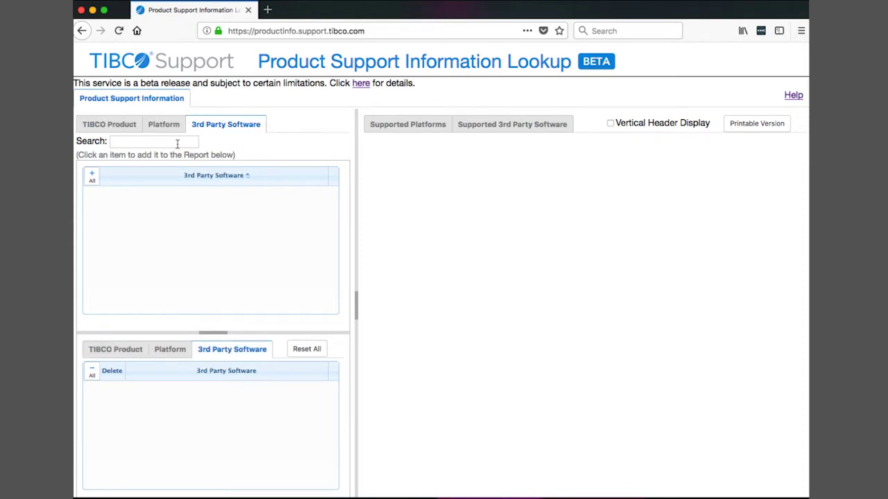
click(130, 126)
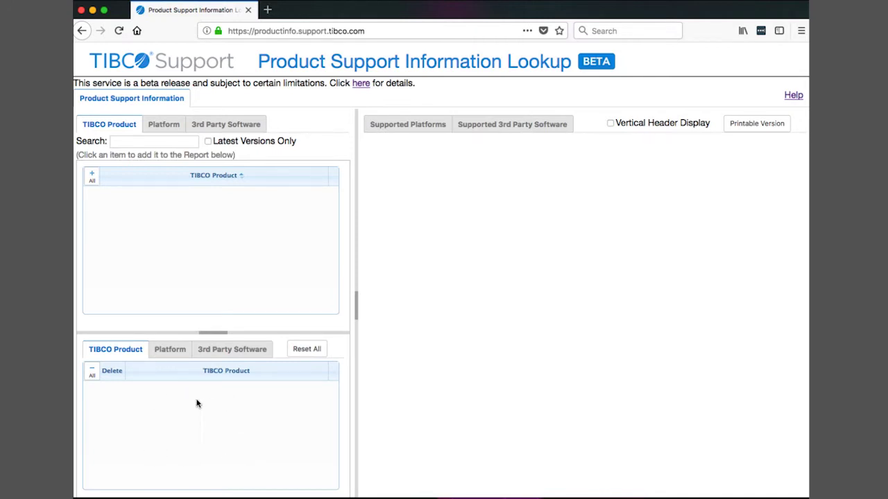
click(182, 354)
click(210, 358)
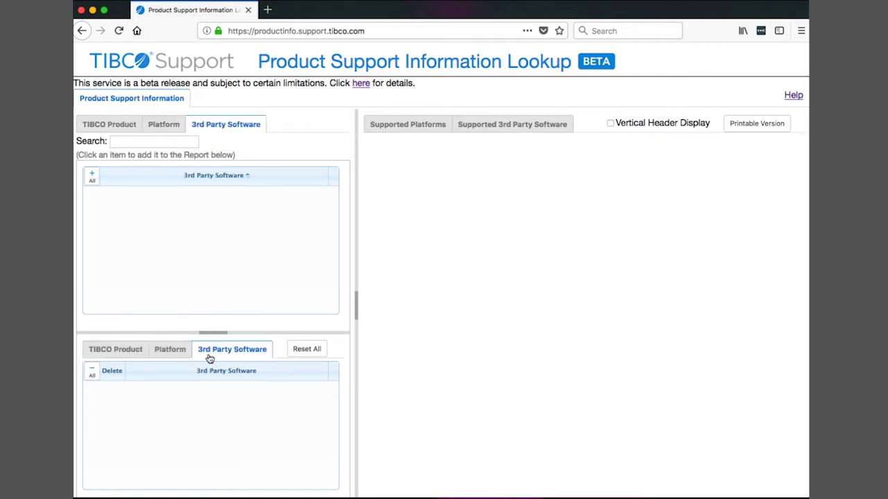
click(119, 346)
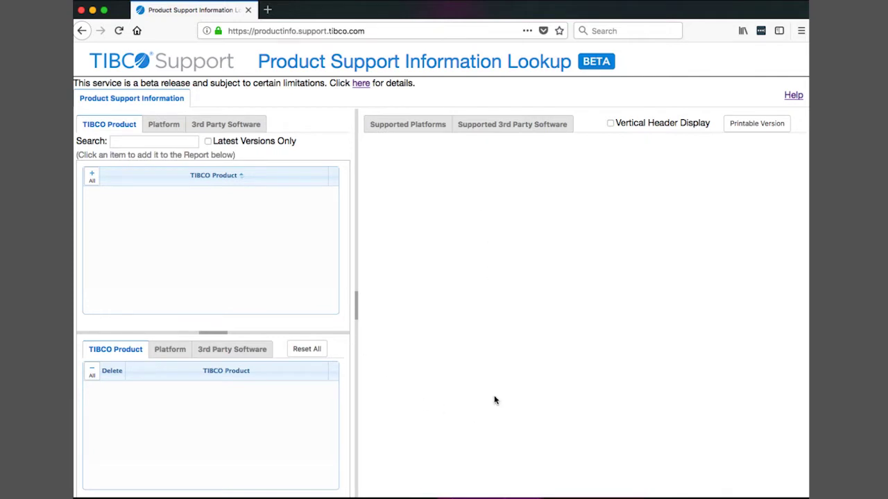
click(507, 125)
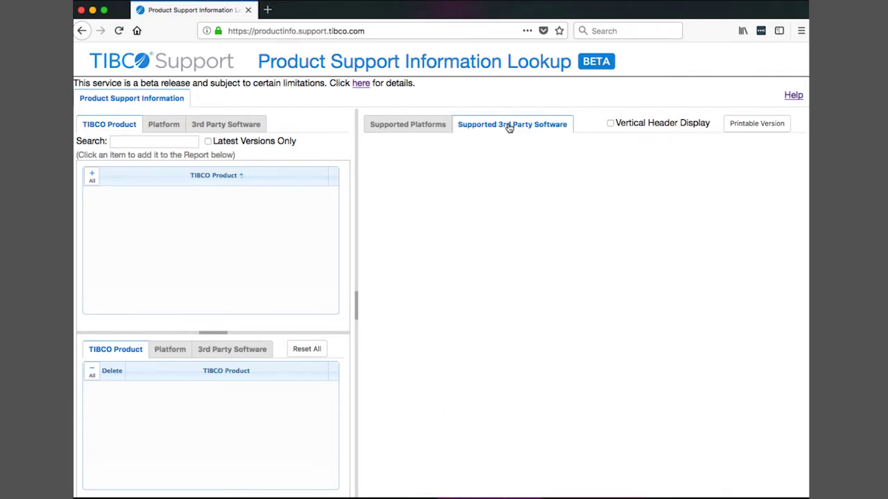
click(430, 125)
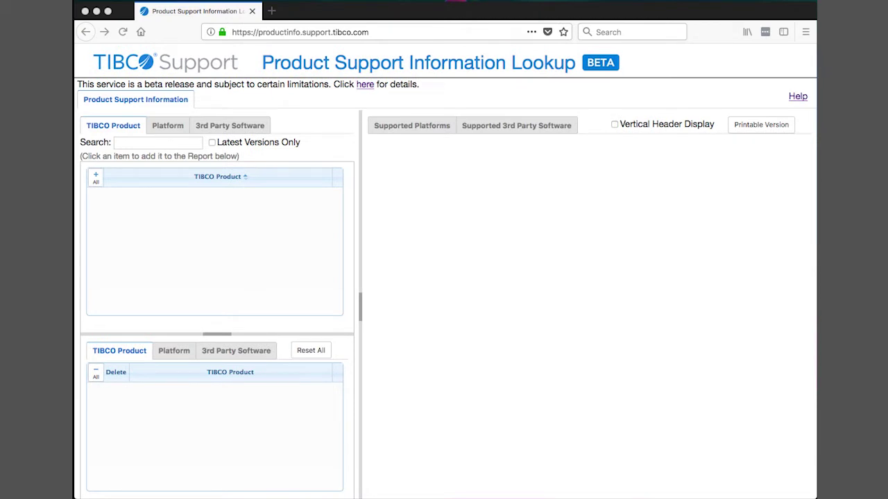
Search the TIBCO products for BusinessConnect, restrict the list to latest versions only, and add TIBCO BusinessConnect 6.4.0 to the report
click(122, 142)
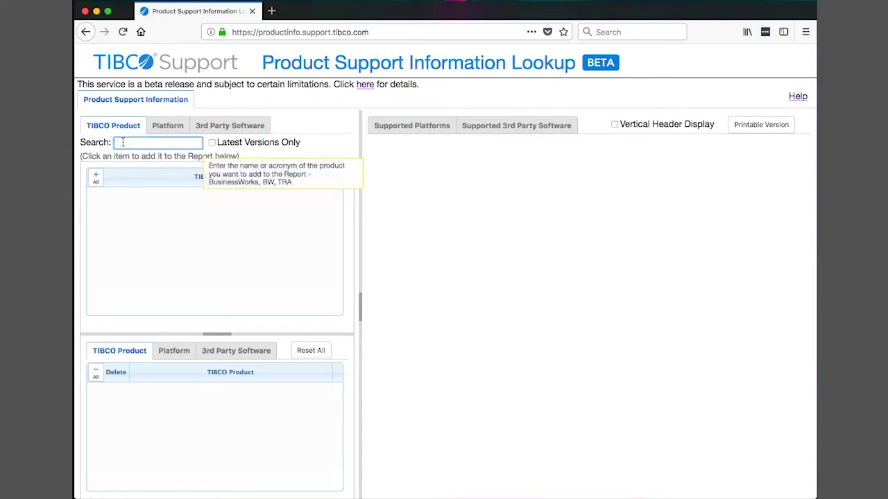
text(BusinessCo)
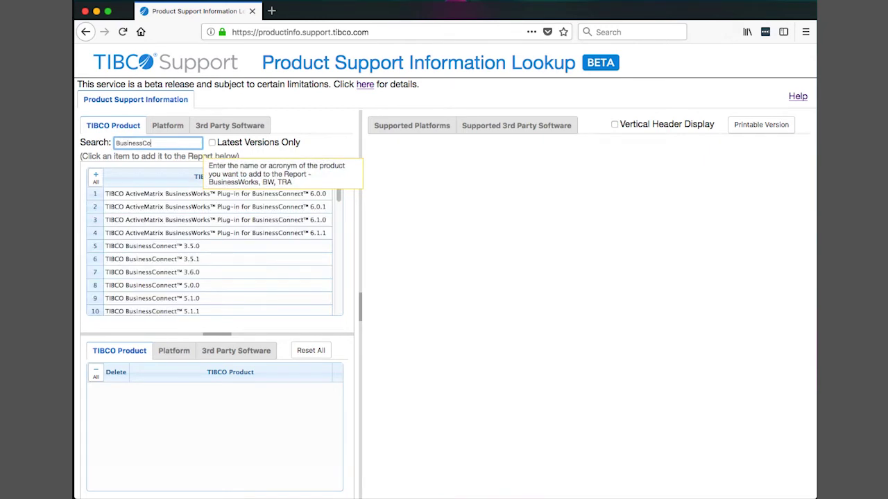
text(nnect)
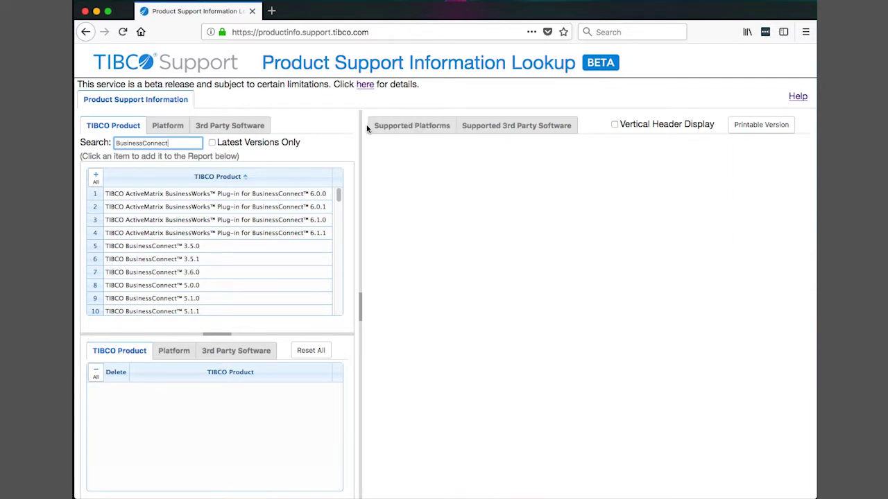
click(212, 143)
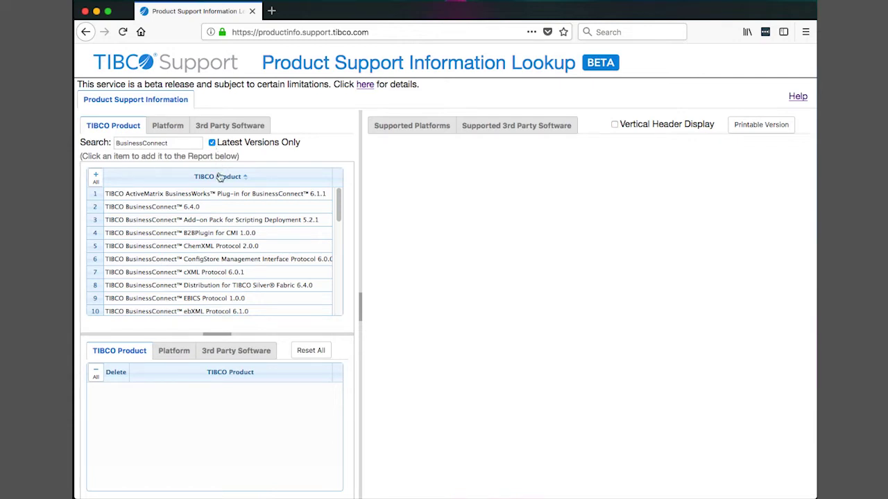
click(201, 208)
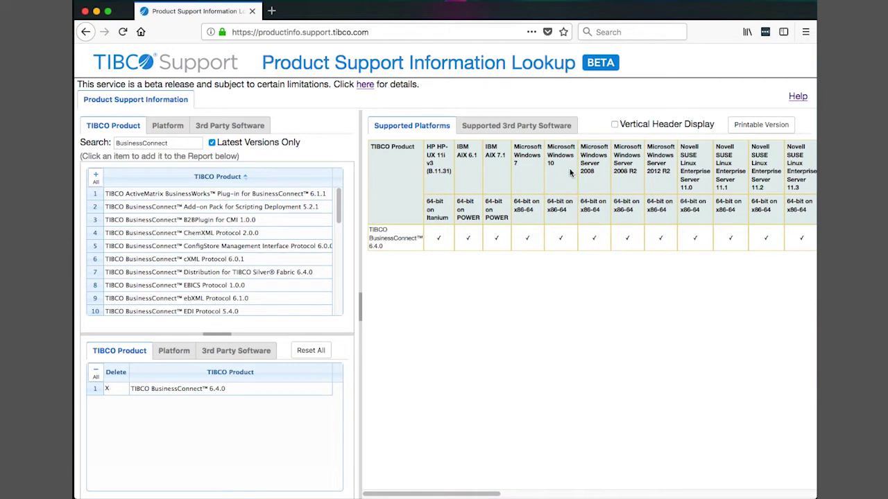
click(553, 132)
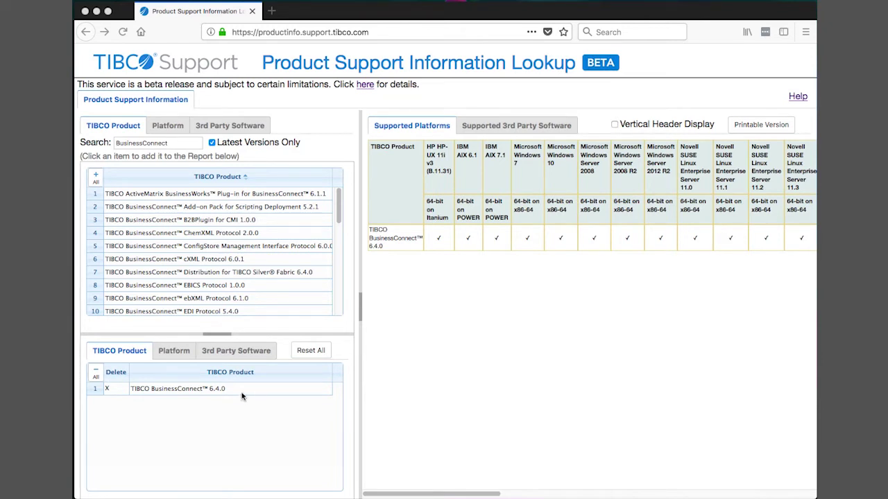
Remove BusinessConnect 6.4.0 from the report and search the platforms for Linux
click(108, 391)
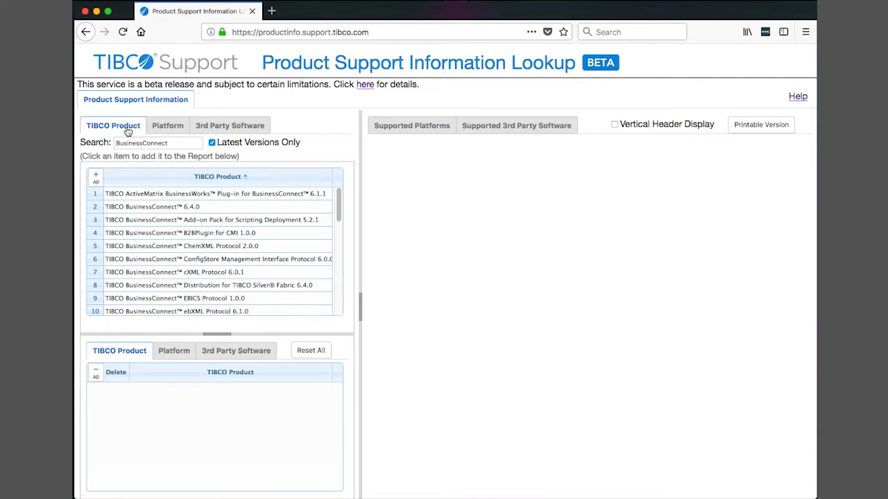
click(164, 132)
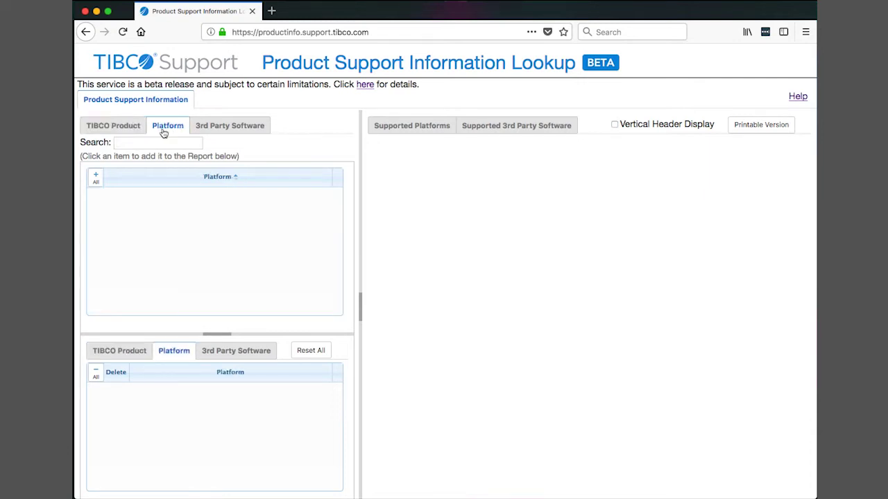
click(150, 145)
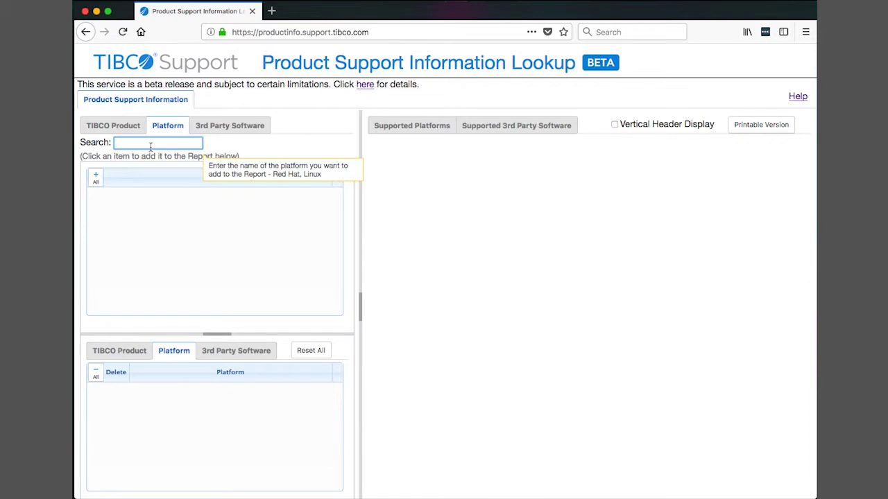
text(Lin)
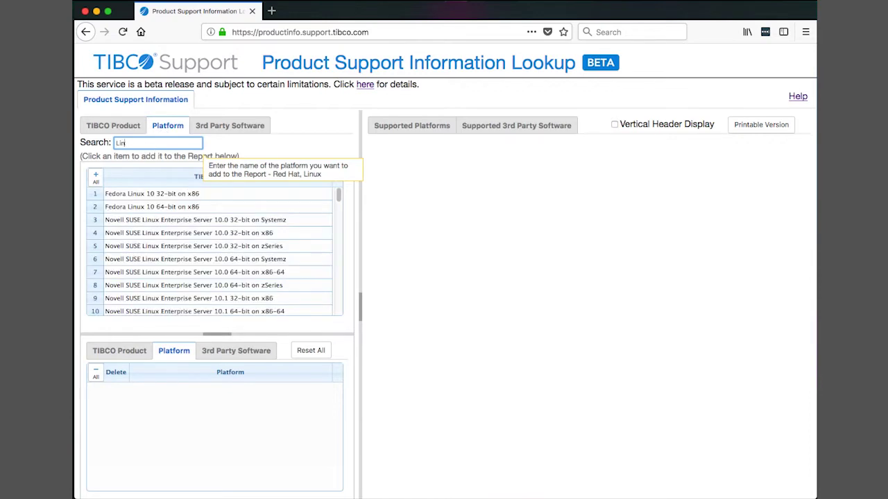
text(u)
drag(338, 195, 340, 168)
Search the platforms for Red Hat Enterprise Linux and add Red Hat Enterprise Linux Server 6.9 64-bit on x86-64 to the report
key(BackSpace)
key(BackSpace)
key(BackSpace)
key(BackSpace)
key(BackSpace)
text(Red Hat Enterprise Linux)
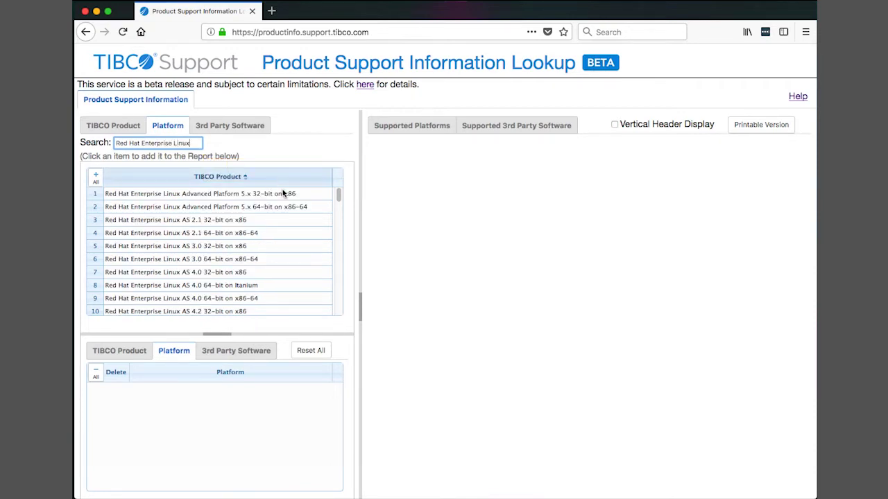
drag(338, 196, 323, 301)
click(298, 269)
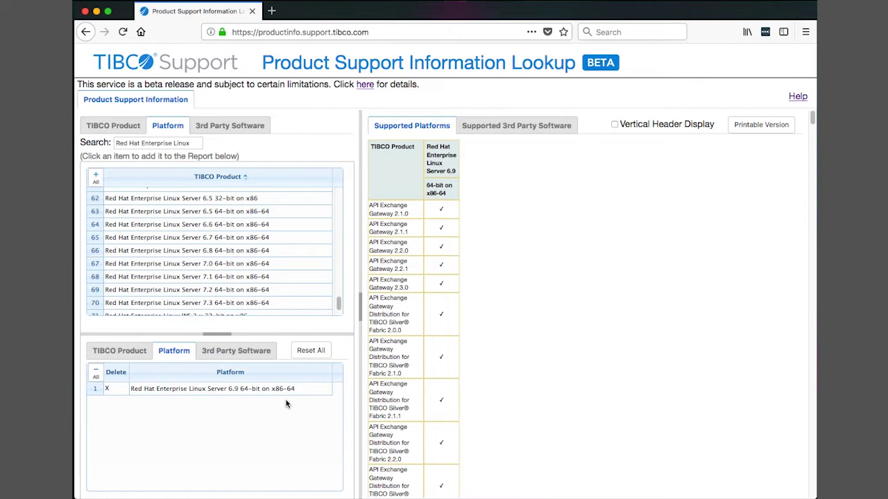
Replace the Red Hat platform in the report with Microsoft Windows Server 2012 R2 64-bit on x86-64, searching the platforms for Windows
click(108, 389)
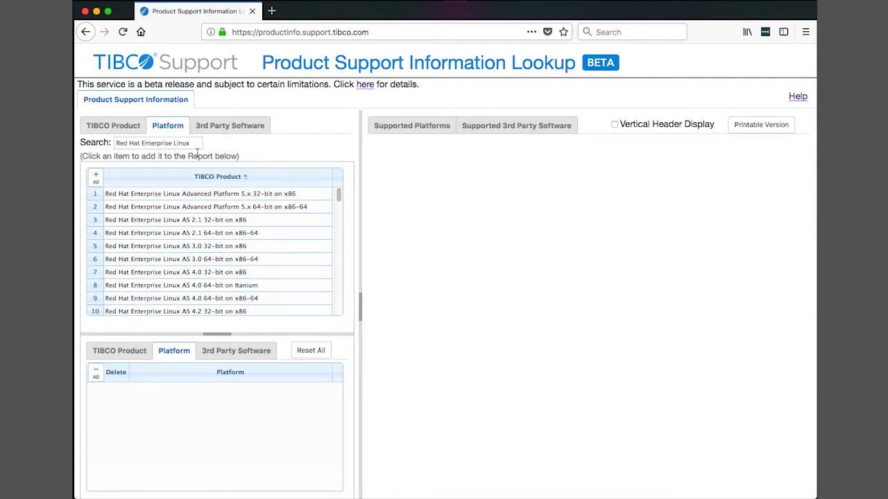
drag(197, 143, 120, 134)
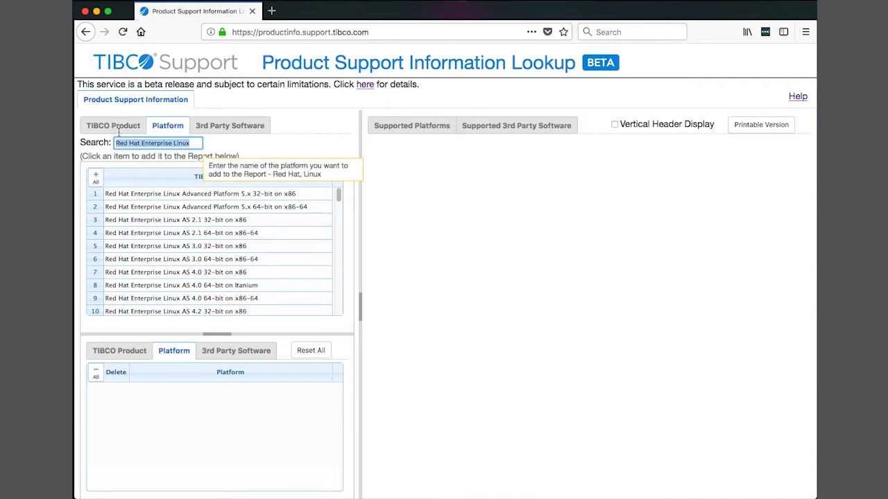
click(119, 132)
text(Window)
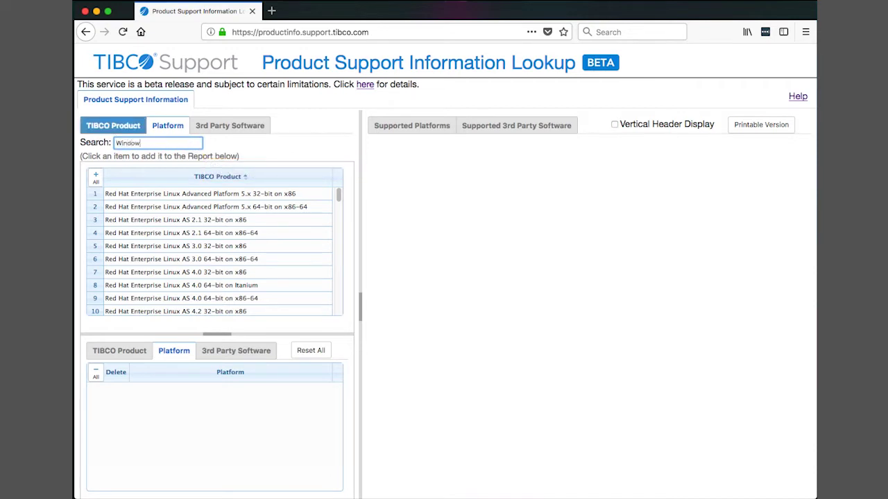
text(s)
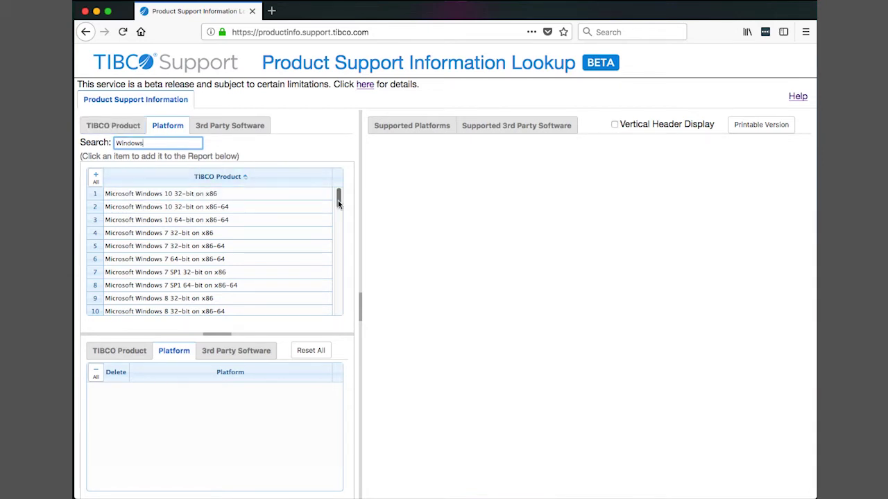
drag(339, 202, 331, 288)
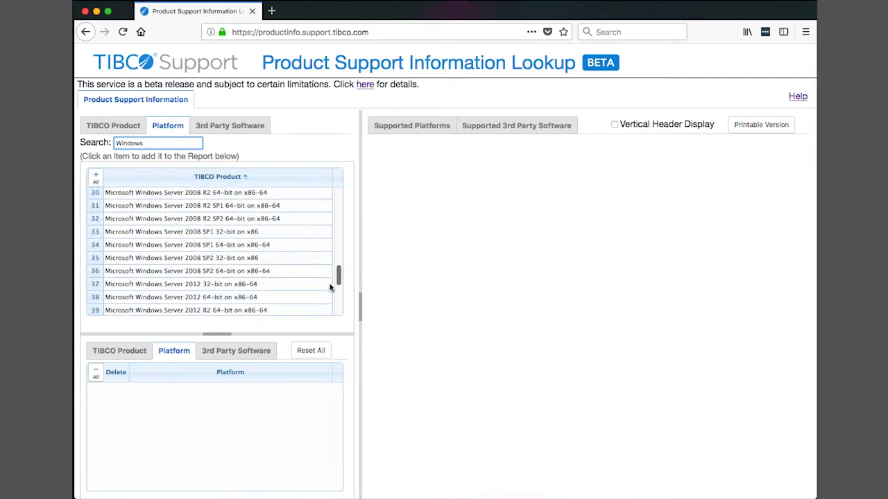
scroll(330, 288, down, 1)
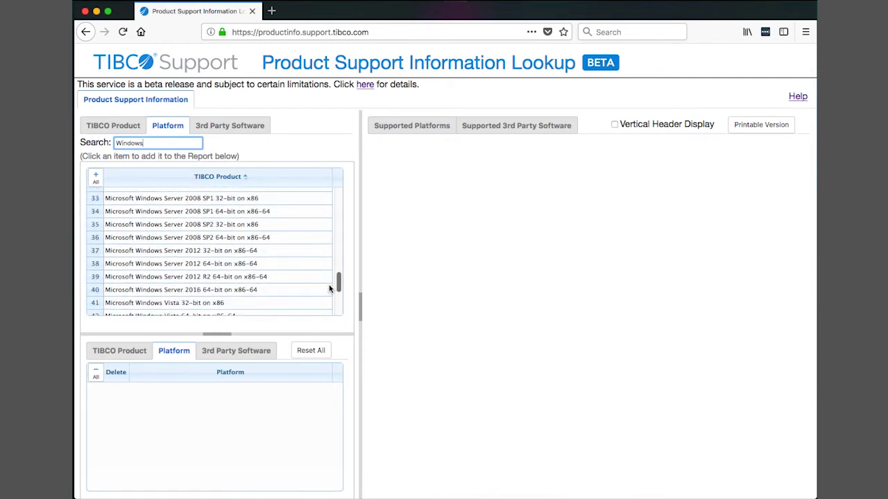
click(293, 278)
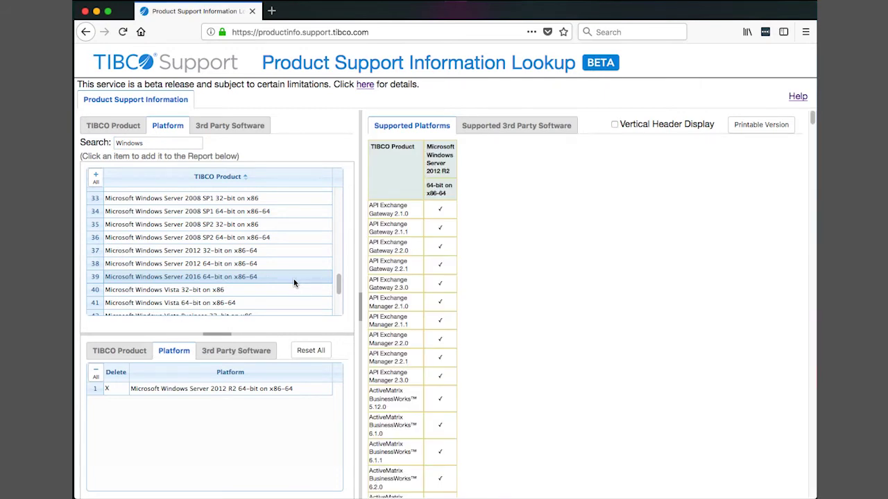
Add Red Hat Enterprise Linux Server 6.9 64-bit on x86-64 as a second report platform, searching for Red Hat Enterprise Linux
click(178, 143)
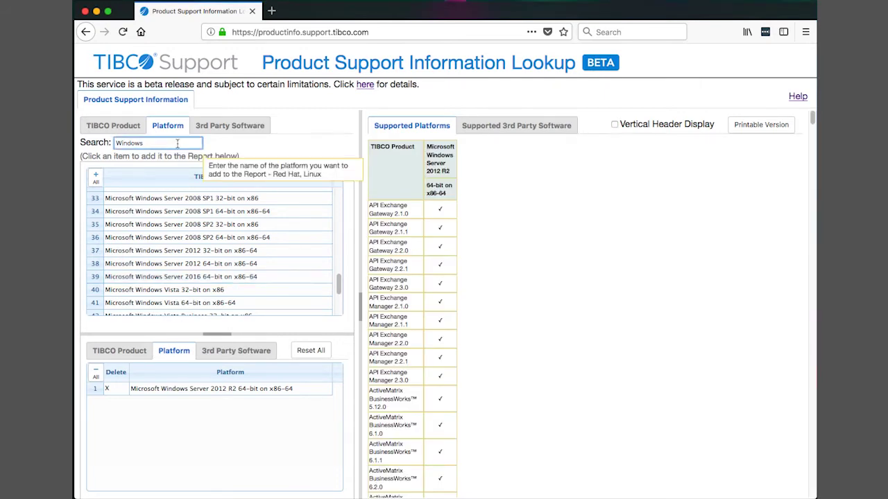
key(BackSpace)
key(BackSpace)
key(BackSpace)
key(BackSpace)
key(BackSpace)
key(BackSpace)
key(BackSpace)
text(Red Hat Enterprise Linux)
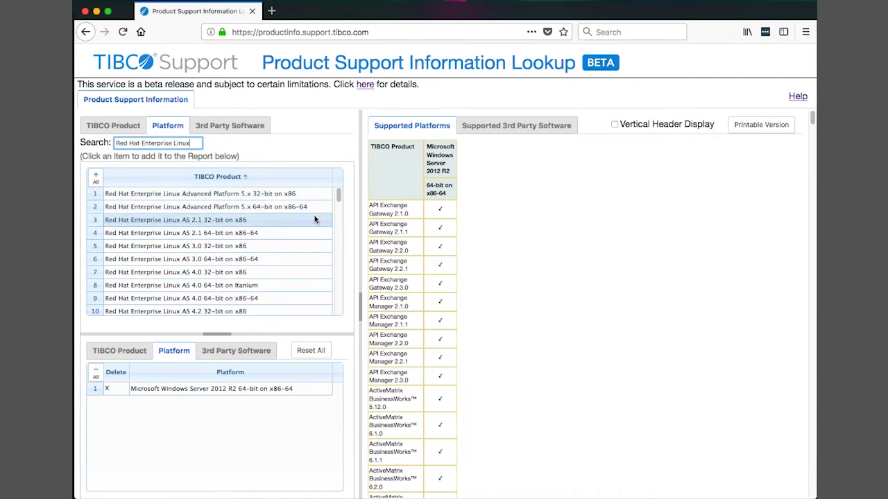
drag(338, 195, 338, 310)
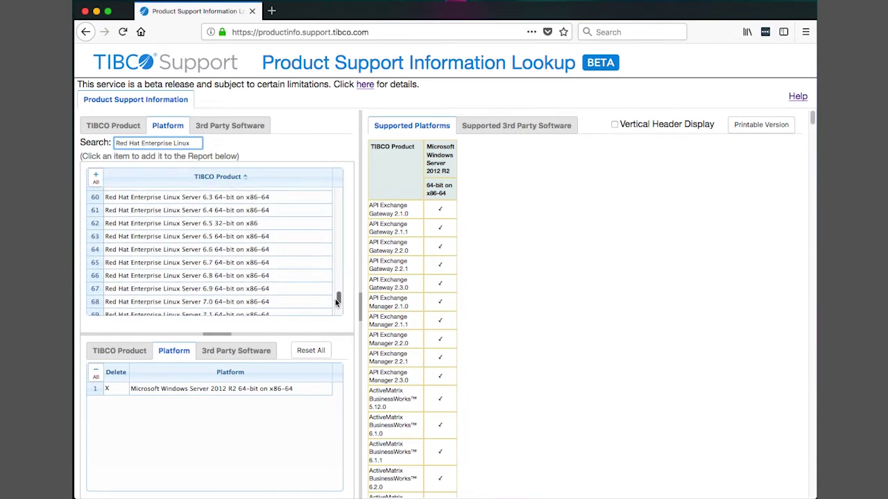
click(292, 293)
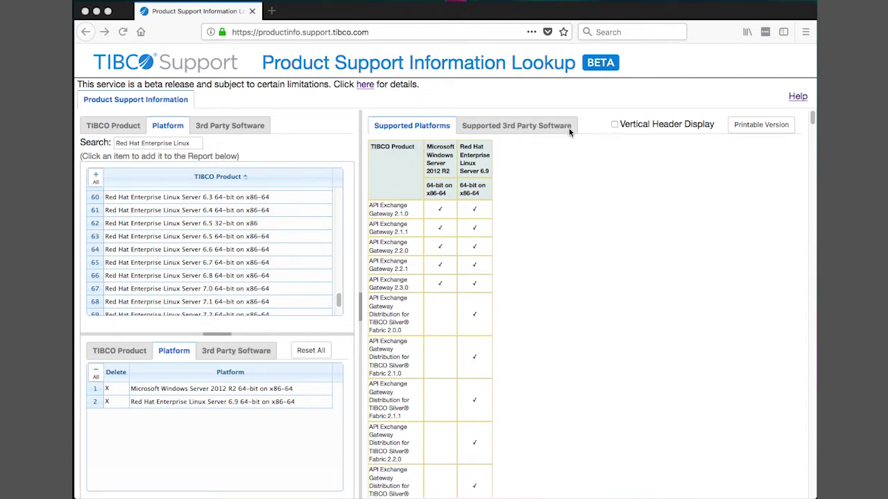
Open the printable version of the platform support report, look through its product entries, and close it
click(741, 131)
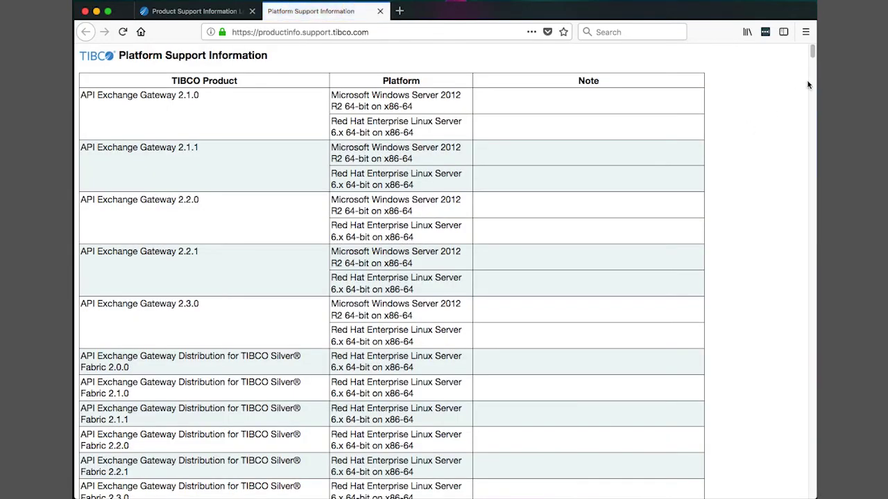
drag(812, 54, 812, 62)
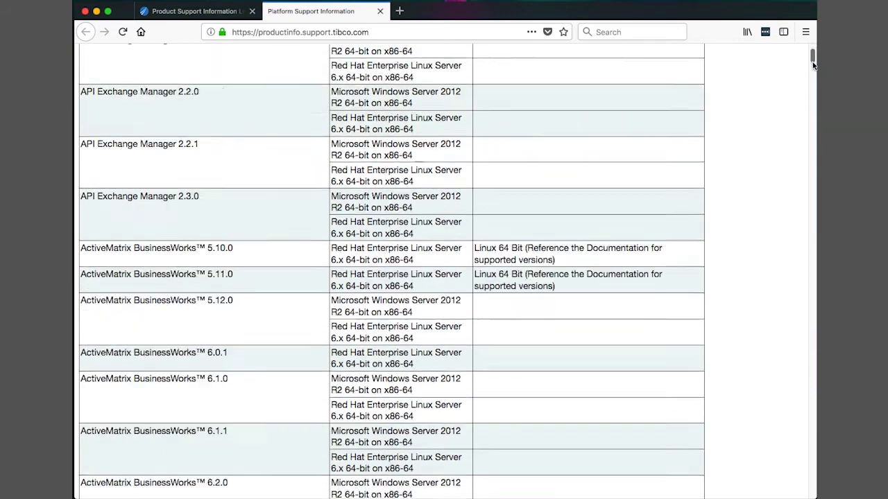
key(super+w)
Search the third-party software for Oracle Database 12 and add Oracle Database 12c RAC 12.1.x to the report
click(235, 129)
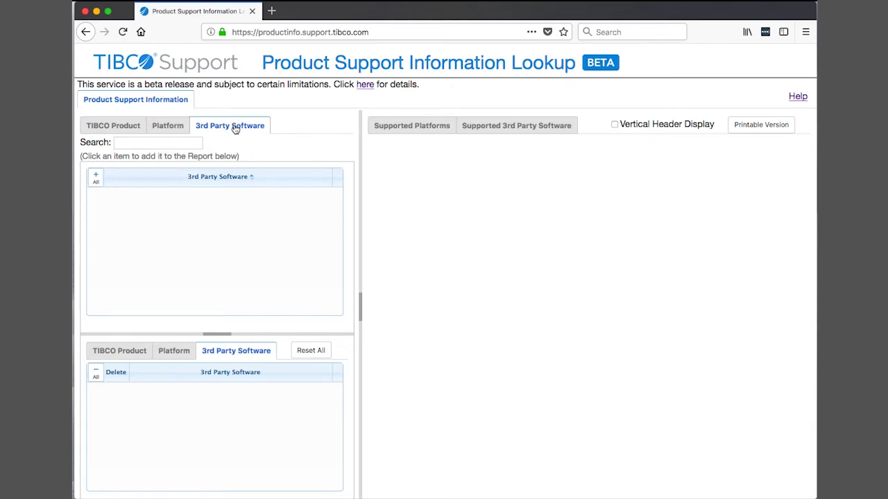
click(175, 141)
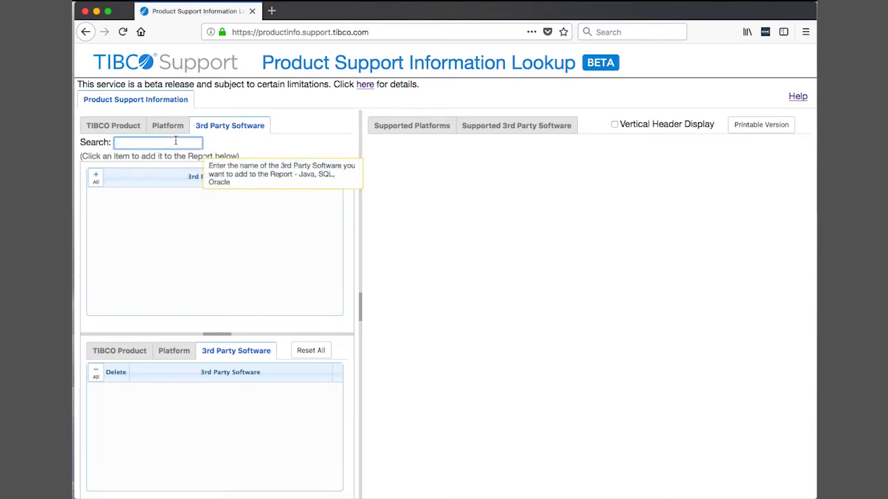
text(Oracle Database 12)
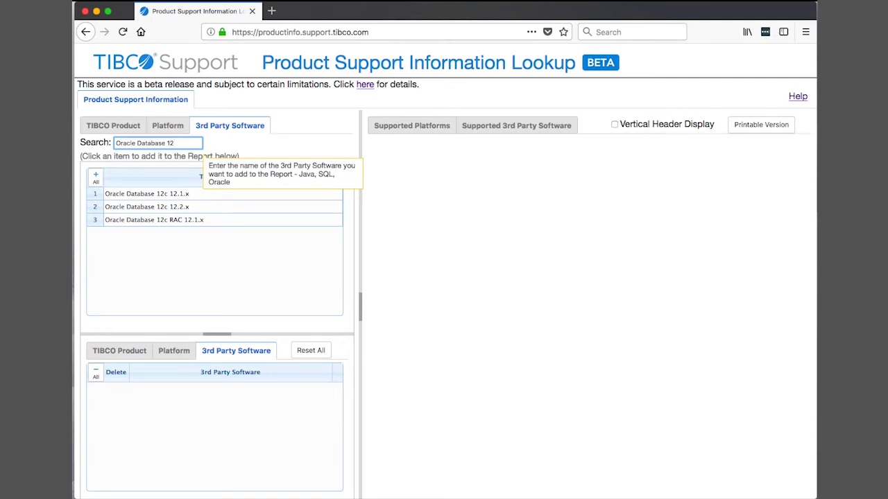
click(137, 219)
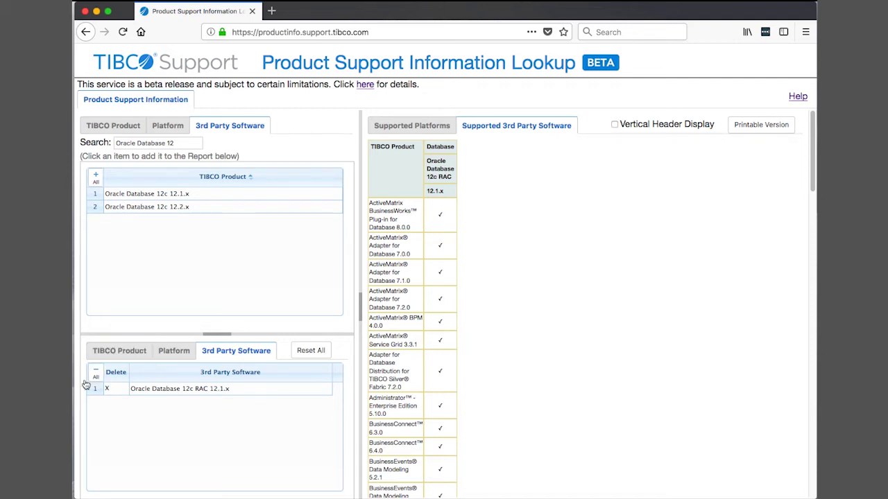
Replace the Oracle entry in the report with Microsoft SQL Server 2014, searching the third-party software for SQL Server
click(107, 389)
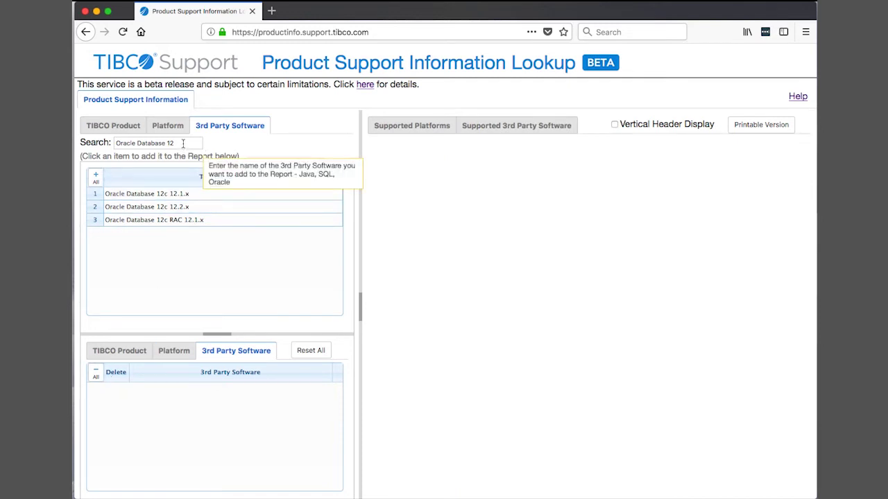
drag(183, 143, 120, 136)
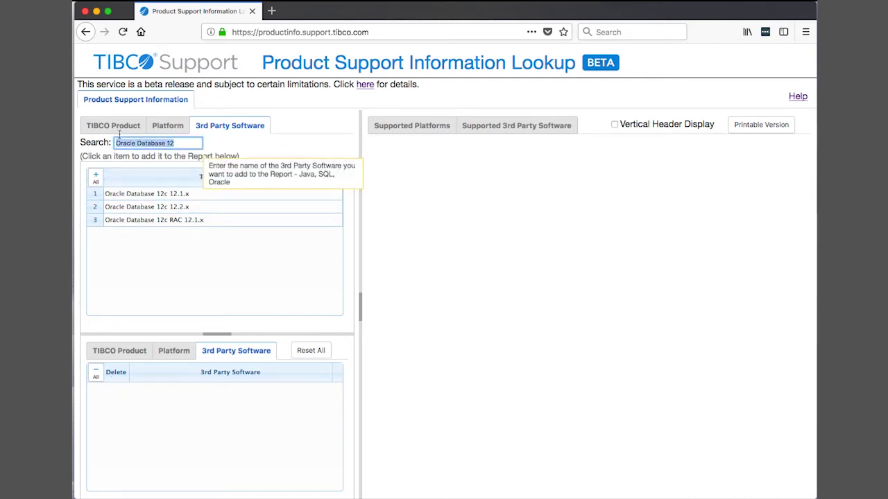
text(SQL)
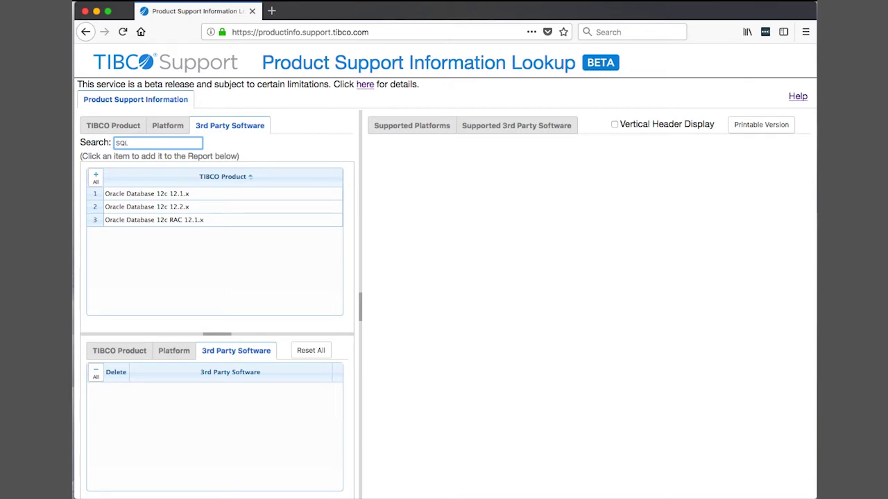
text( Server)
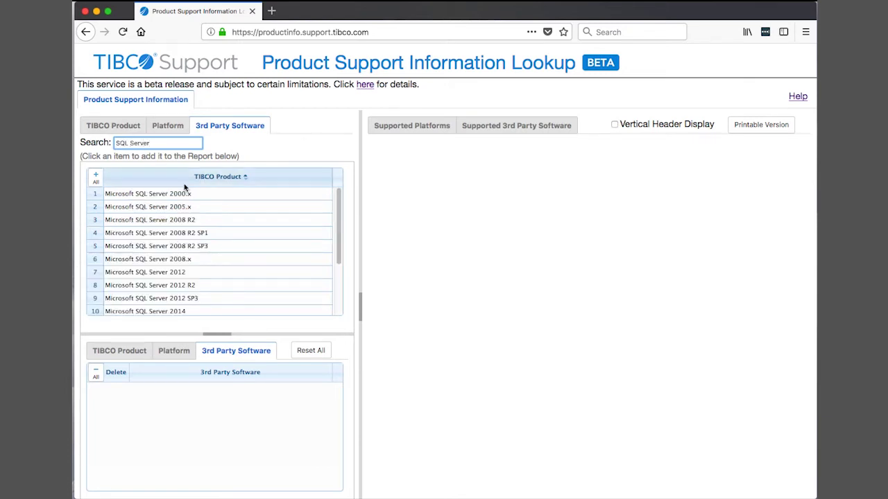
click(216, 312)
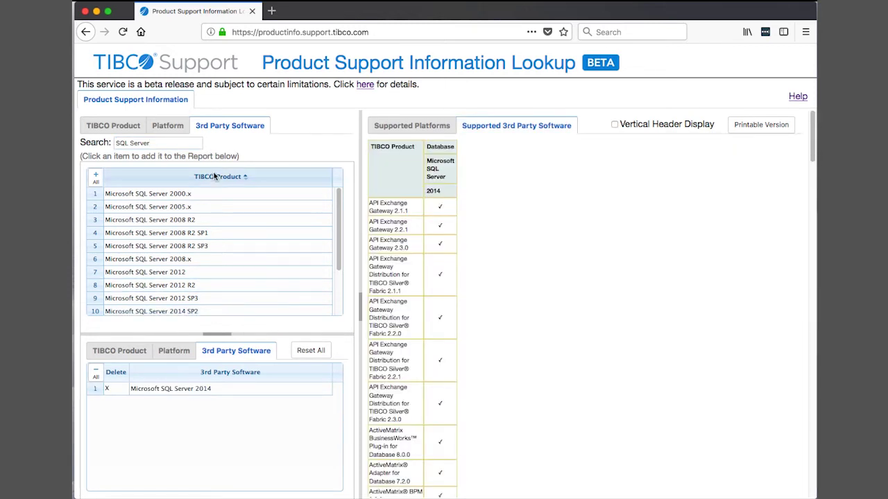
Add Oracle Database 12c RAC 12.1.x as a second third-party software, searching for Oracle Database 12, and look through the report
click(184, 143)
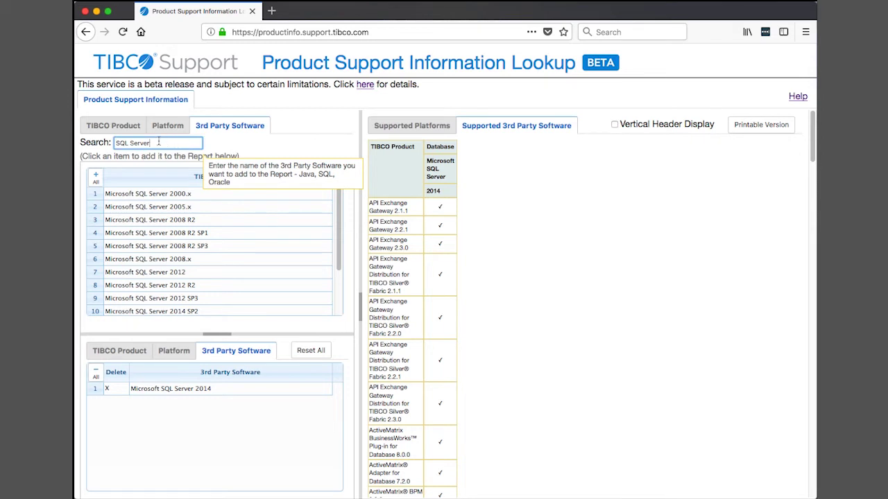
drag(182, 144, 110, 137)
text(Or)
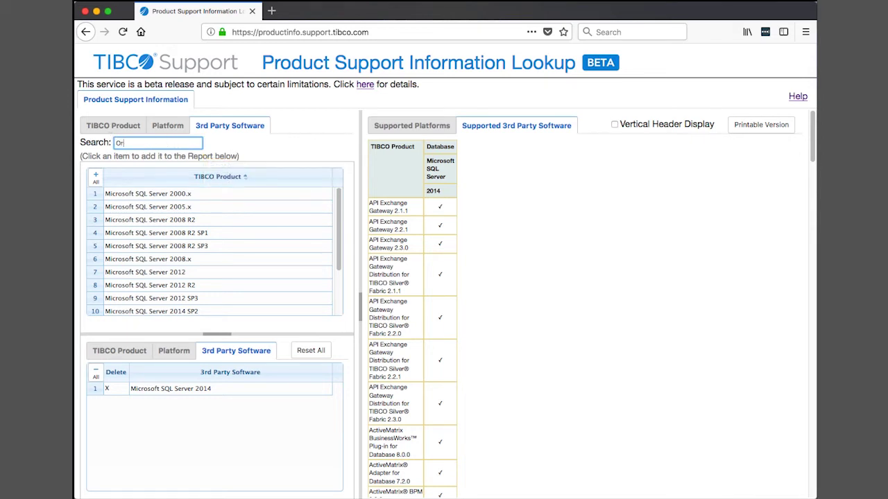
text(acle Databs)
key(BackSpace)
text(ase)
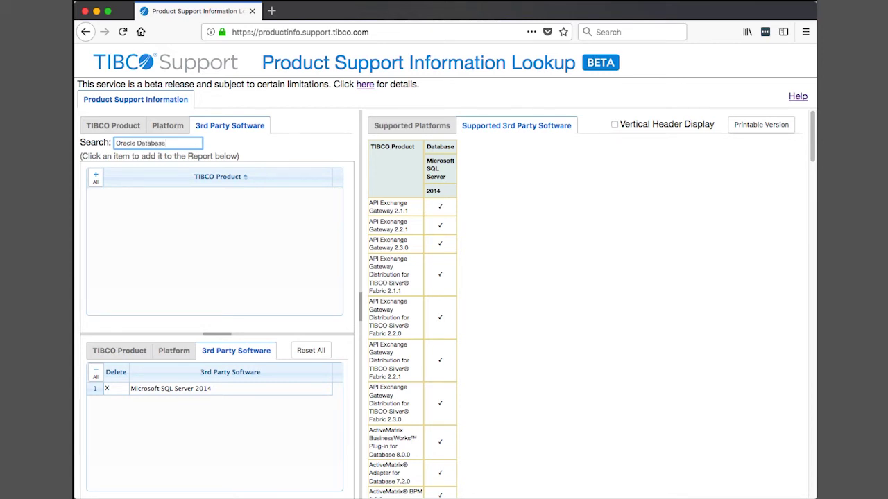
text( 12)
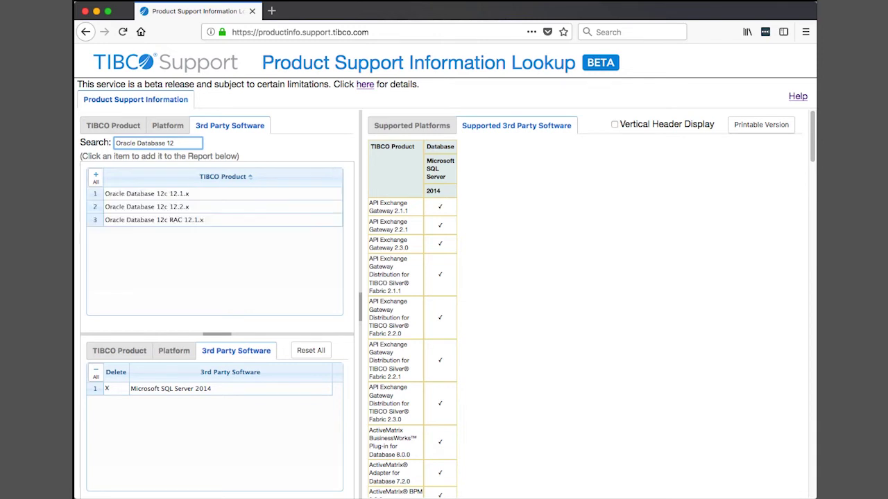
click(141, 220)
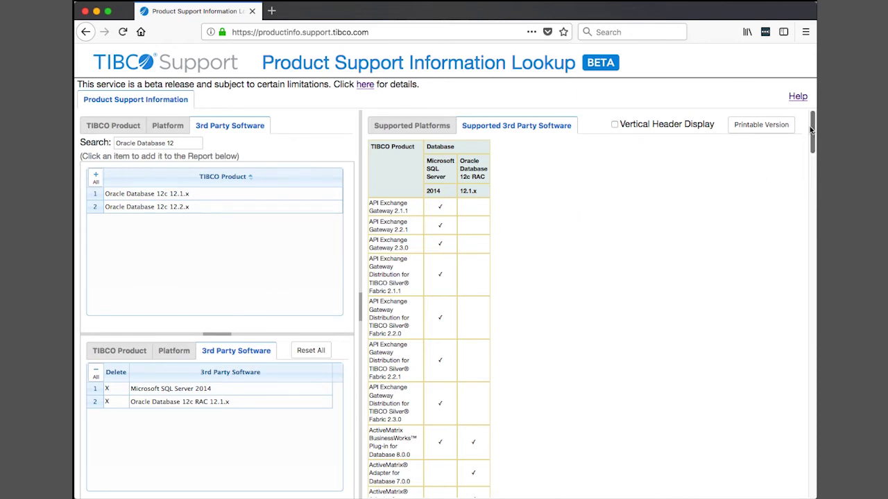
drag(810, 126, 787, 353)
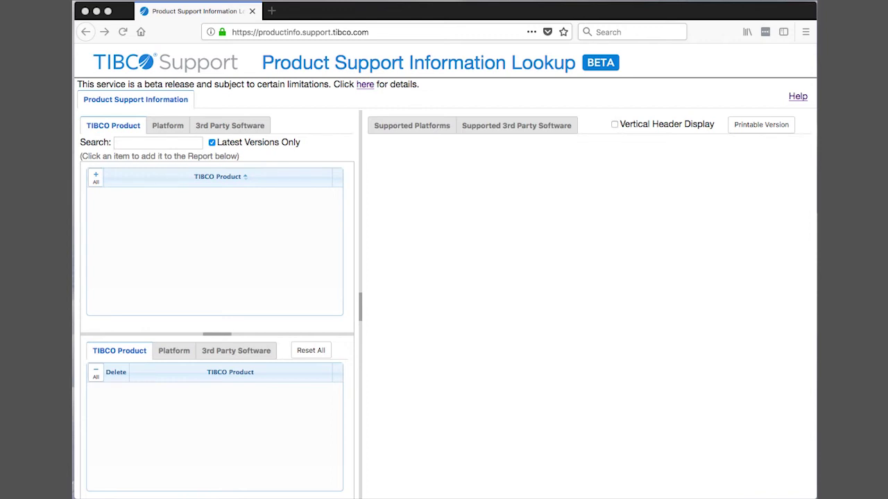
Search the latest TIBCO product versions for BusinessConnect and add TIBCO BusinessConnect 6.4.0 to the report
click(141, 142)
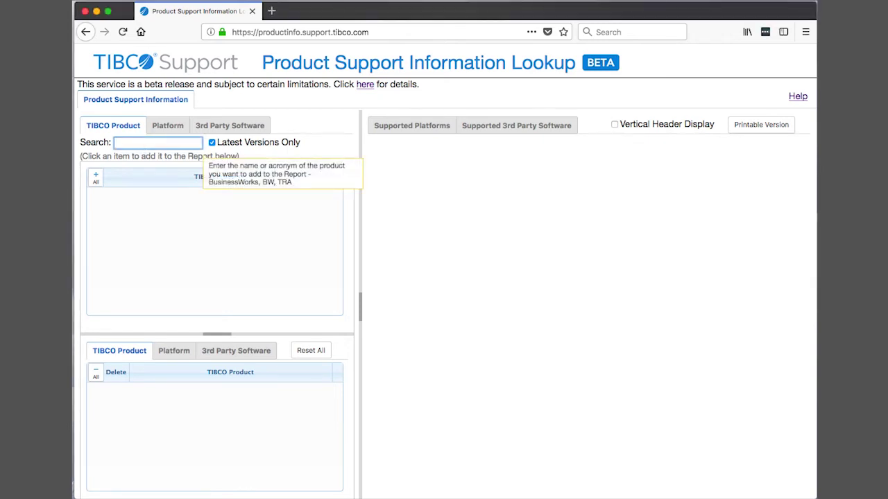
text(BusinessConnec)
text(t)
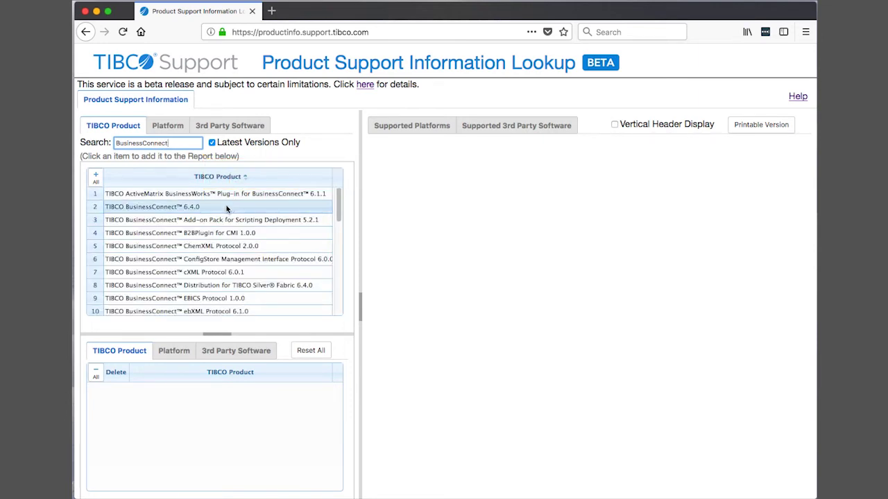
click(224, 207)
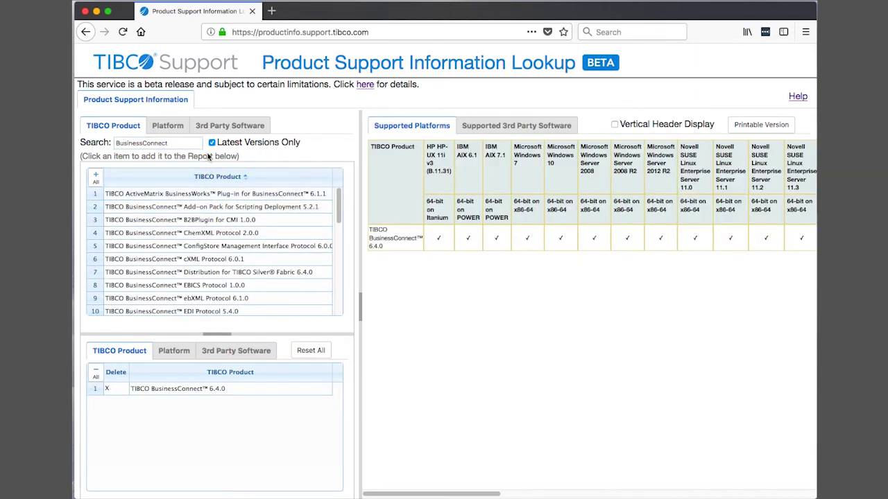
Search the products for EDI Protocol and add TIBCO BusinessConnect EDI Protocol powered by Instream 6.8.0 to the report
click(192, 142)
double_click(192, 143)
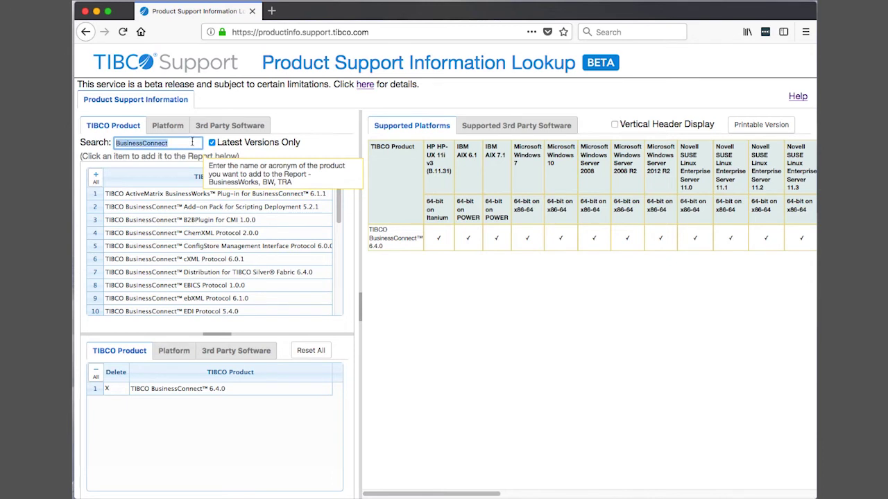
text(EDI P)
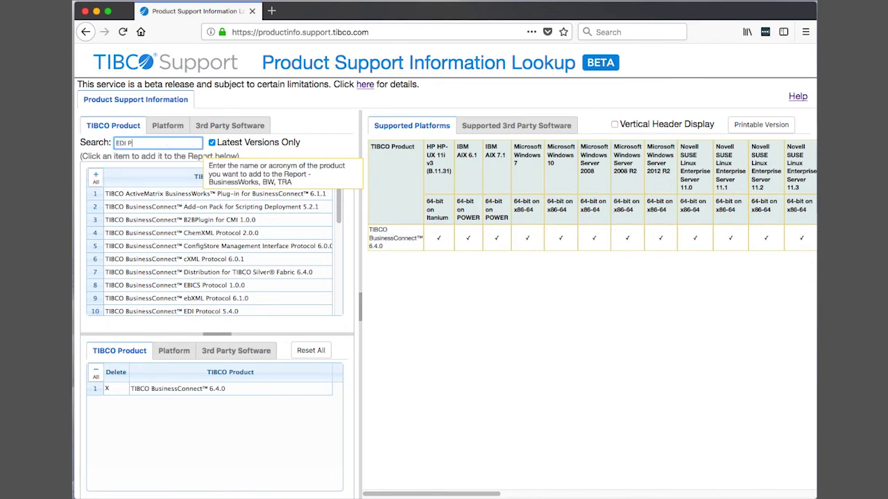
text(rotocol 6.8)
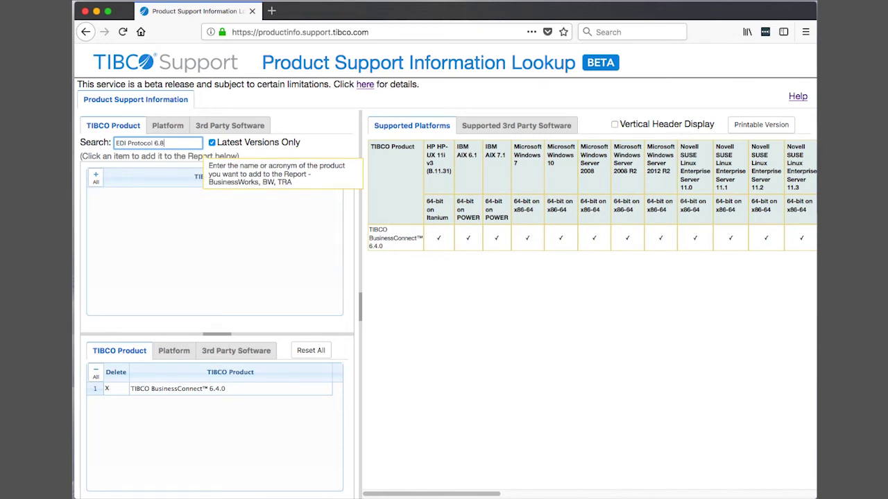
key(BackSpace)
key(BackSpace)
key(BackSpace)
key(BackSpace)
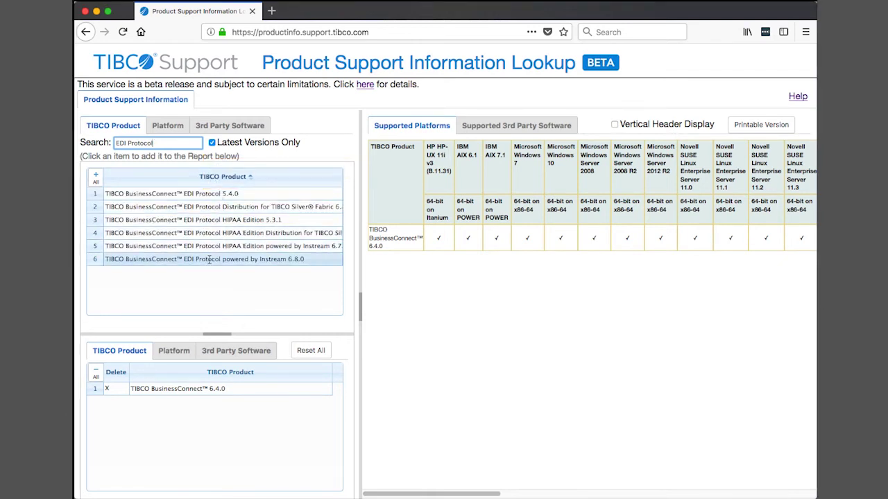
click(209, 260)
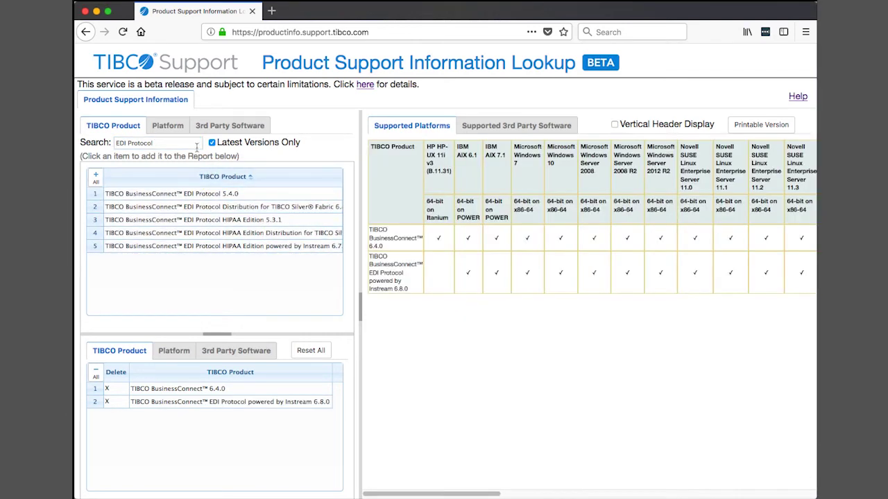
Search the products for BusinessWorks 5.13 and add TIBCO ActiveMatrix BusinessWorks 5.13.0 to the report
double_click(192, 146)
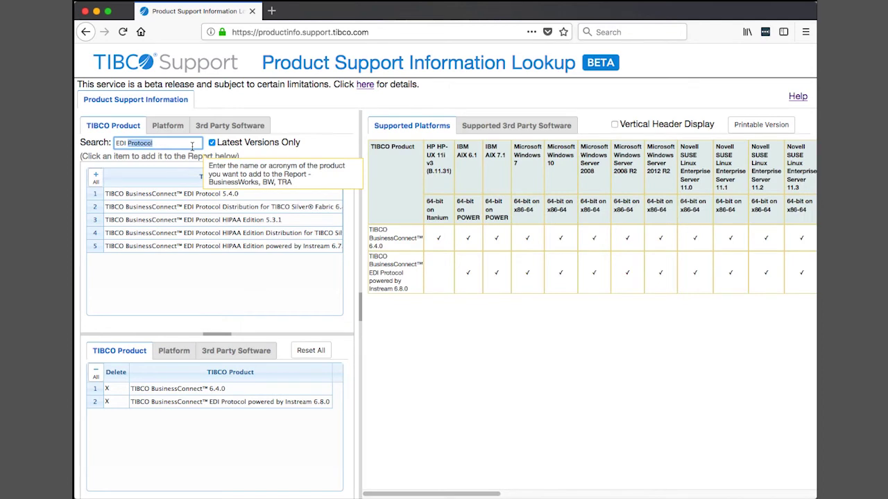
key(BackSpace)
key(BackSpace)
key(BackSpace)
key(BackSpace)
key(BackSpace)
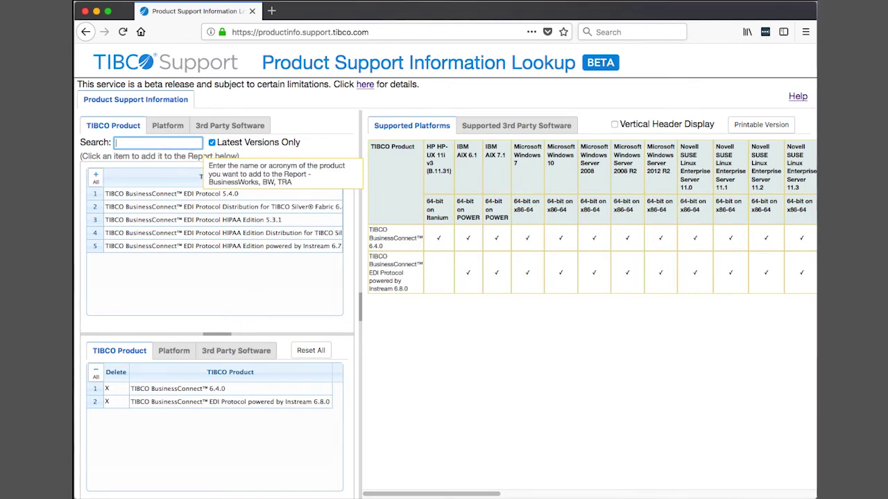
text(BusinessWorks)
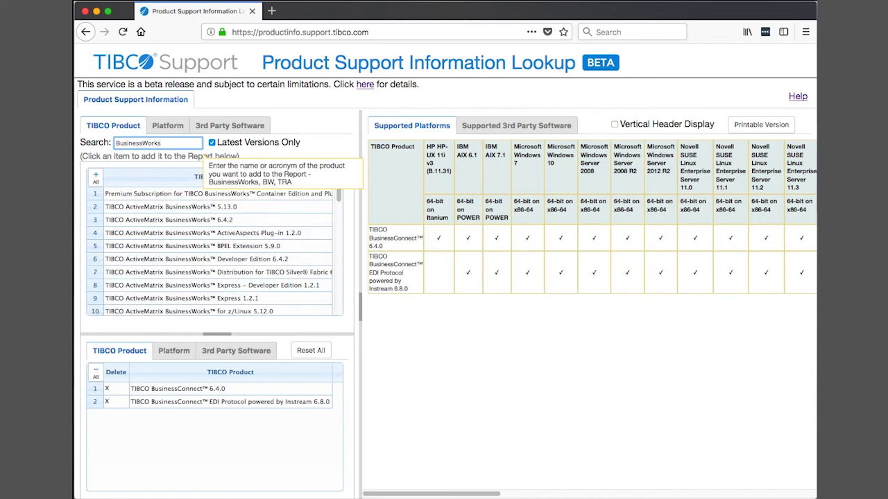
text( 5.13)
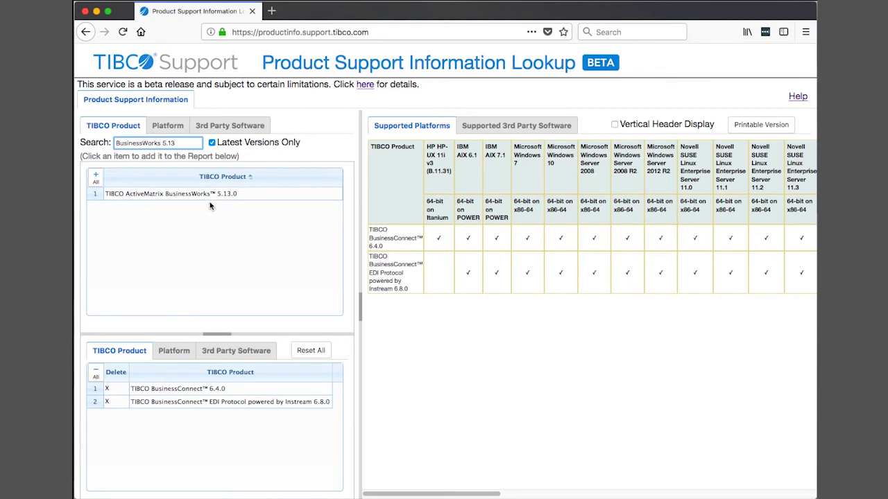
click(211, 198)
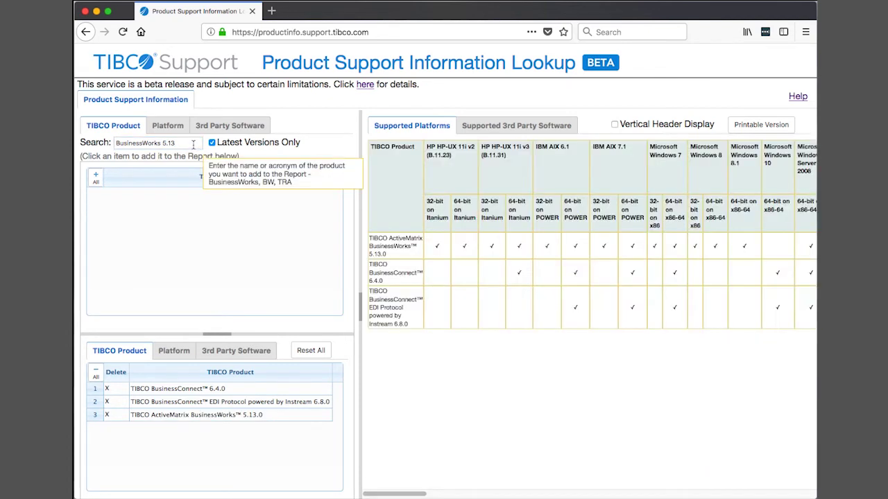
Search the products for TIBCO Runtime and add TIBCO Runtime Agent 5.10.0 to the report
click(193, 143)
key(BackSpace)
key(BackSpace)
key(BackSpace)
key(BackSpace)
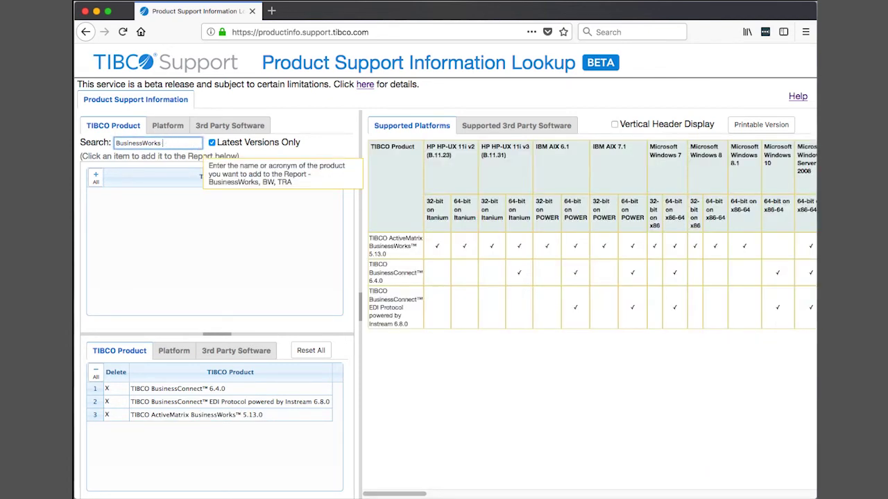
key(BackSpace)
key(BackSpace)
key(BackSpace)
key(BackSpace)
key(BackSpace)
key(BackSpace)
key(BackSpace)
key(BackSpace)
key(BackSpace)
key(BackSpace)
key(BackSpace)
key(BackSpace)
text(TIBCO Runtime)
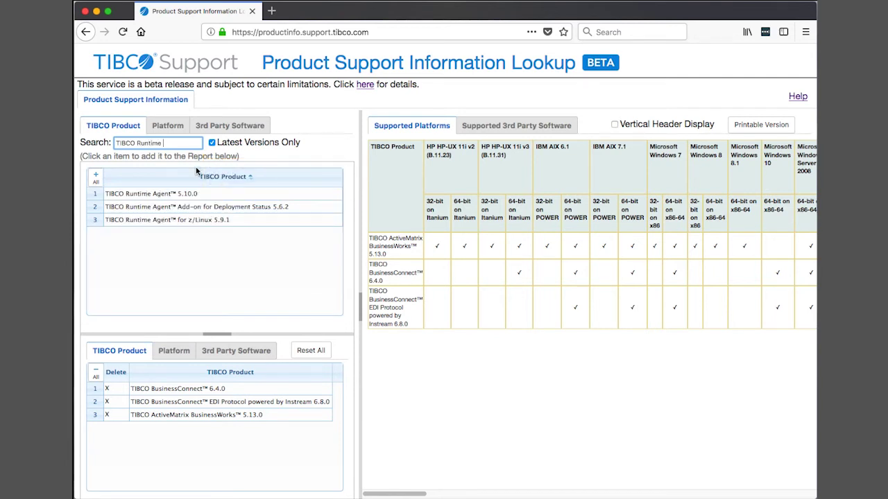
click(184, 194)
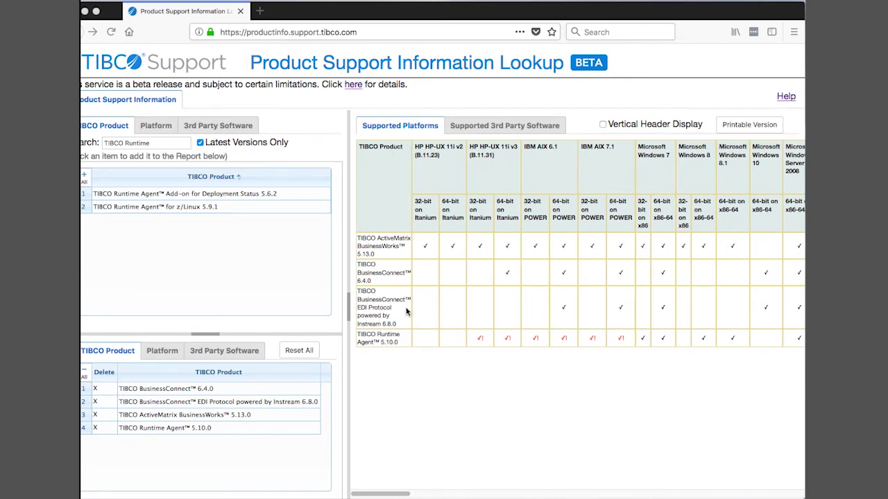
Look through the supported platforms and supported third-party software of the four products, and return to the platforms report
click(406, 495)
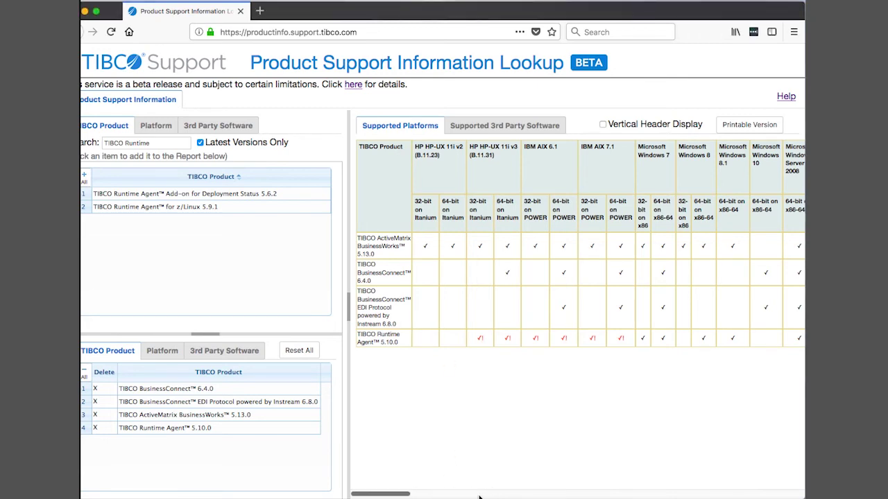
mouse_move(414, 494)
mouse_down()
mouse_move(634, 494)
mouse_move(414, 492)
mouse_up()
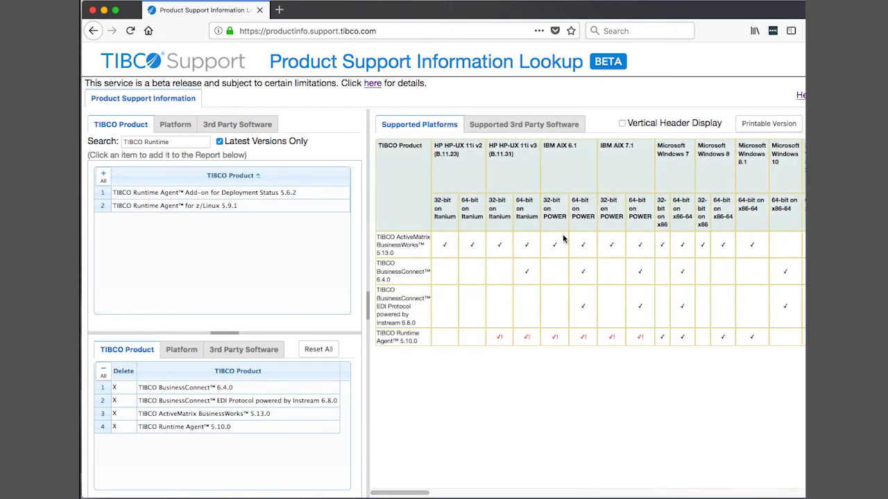
click(543, 130)
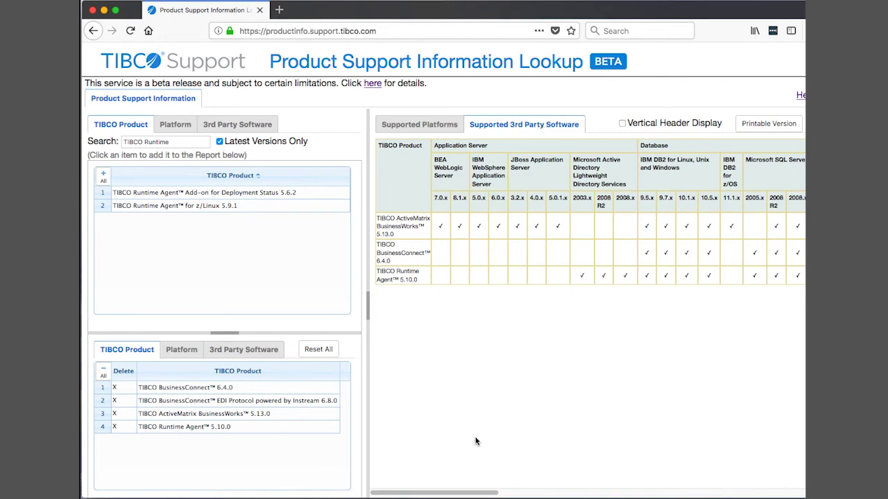
mouse_move(459, 494)
mouse_down()
mouse_move(606, 494)
mouse_move(457, 493)
mouse_up()
click(440, 132)
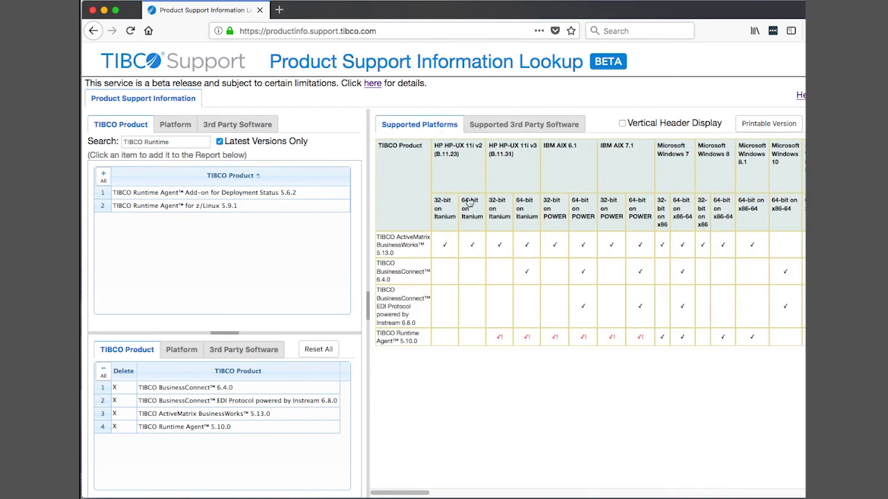
Search the platforms for Red Hat Enterprise Linux and add Red Hat Enterprise Linux Server 6.9 64-bit on x86-64 to the report
mouse_move(501, 341)
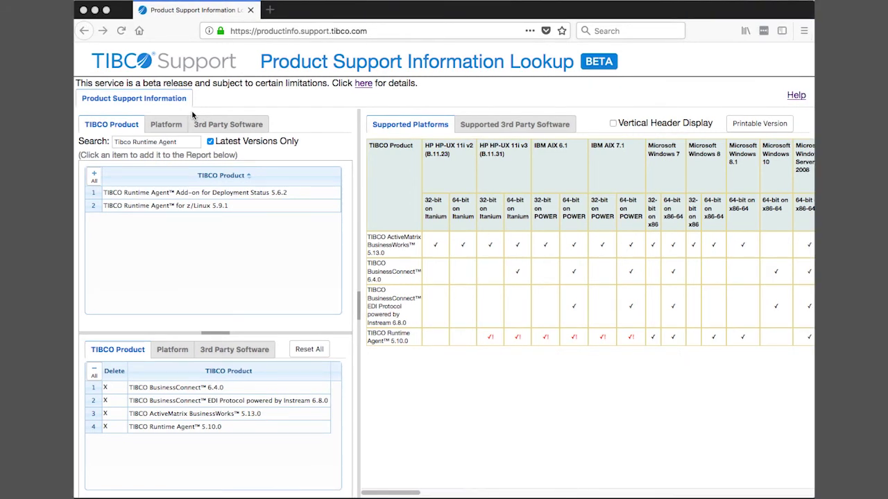
click(173, 125)
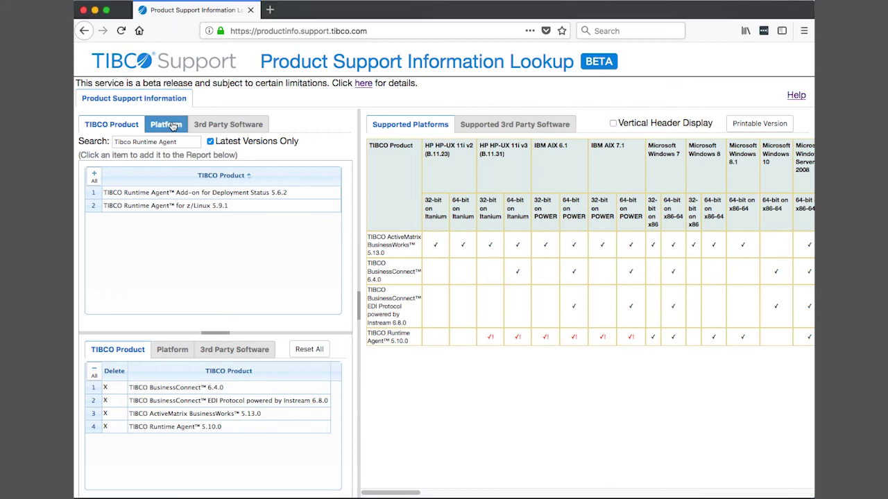
click(178, 125)
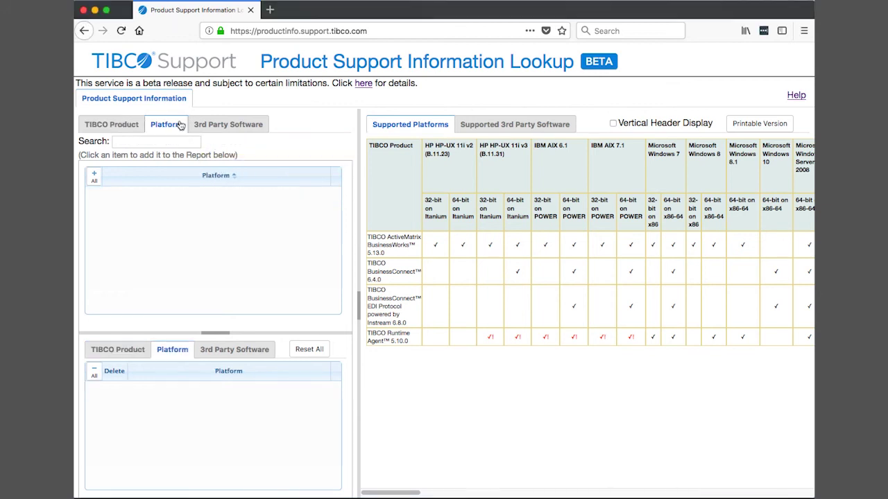
click(173, 141)
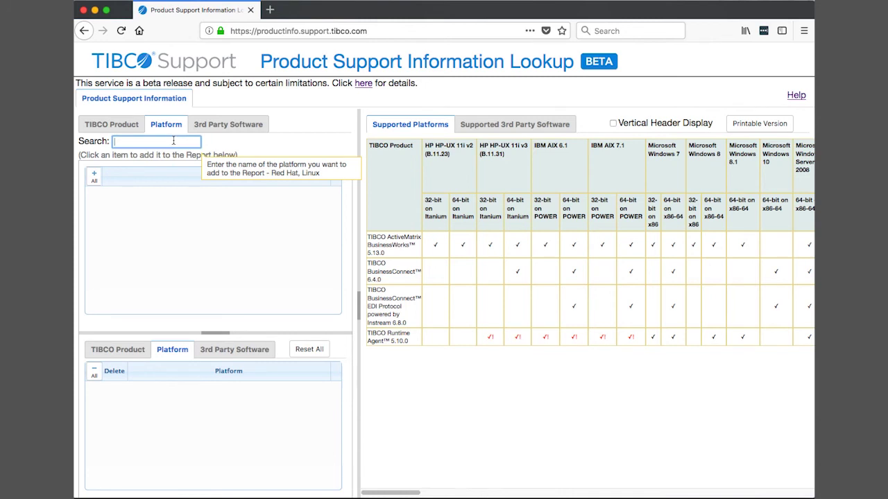
text(Red Hat Enterprise Linux)
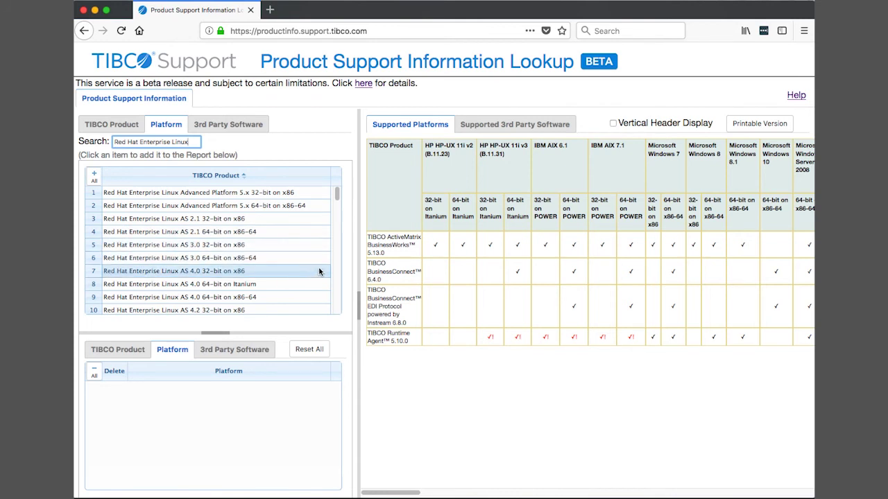
drag(336, 195, 323, 302)
click(295, 288)
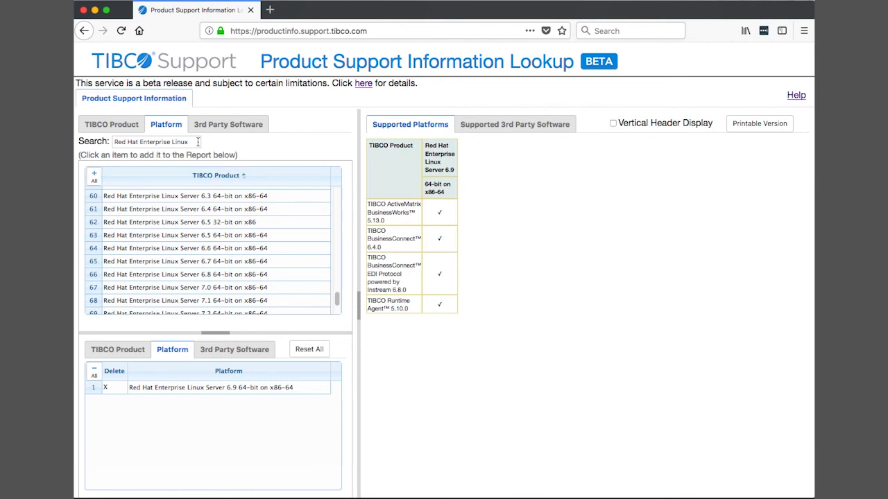
Search the platforms for Windows Server 2012 and add Microsoft Windows Server 2012 R2 64-bit on x86-64 to the report
drag(202, 143, 106, 119)
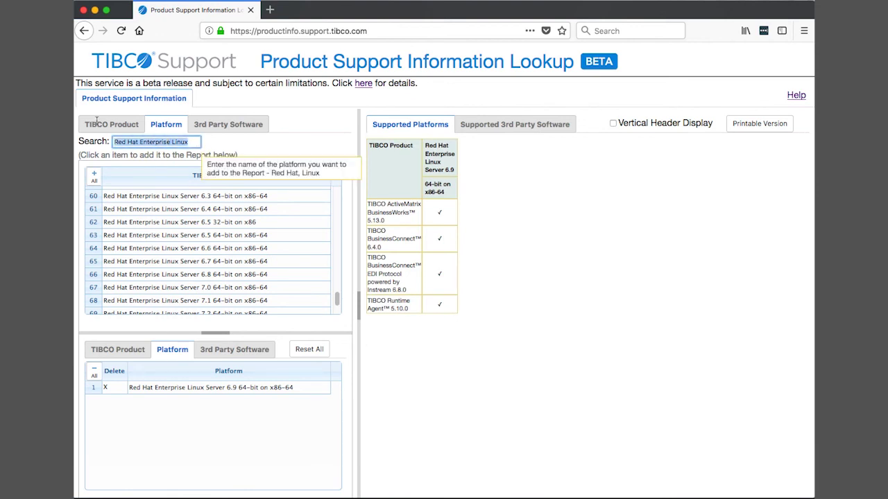
click(97, 122)
text(Window)
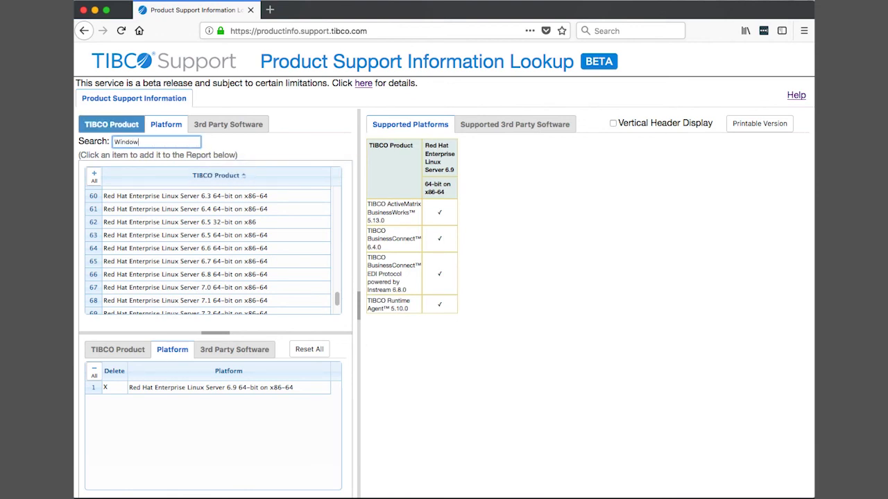
text(s)
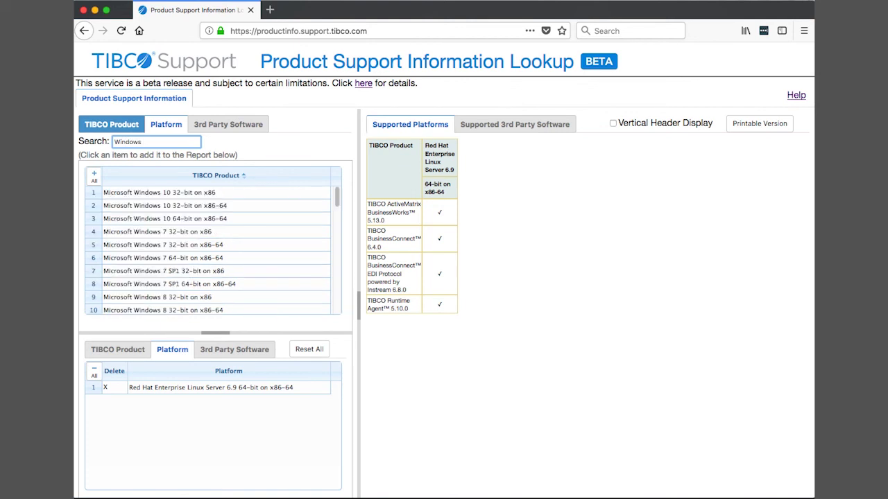
text( Server)
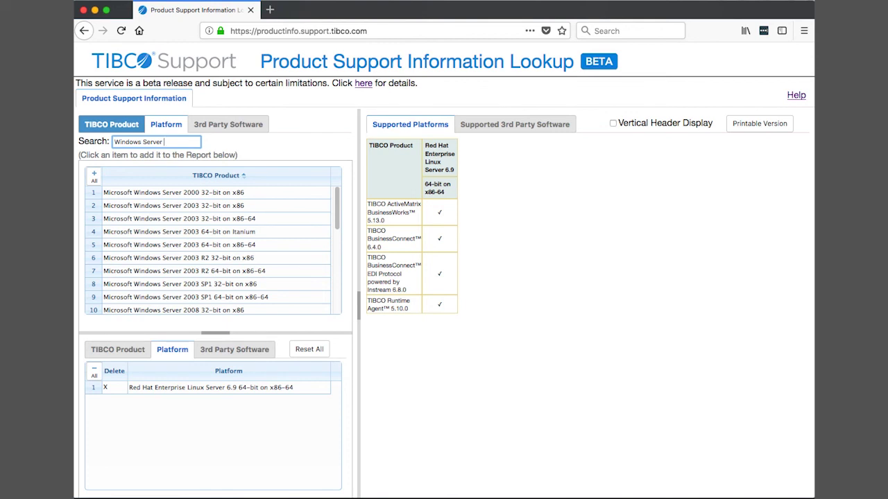
text( 2012)
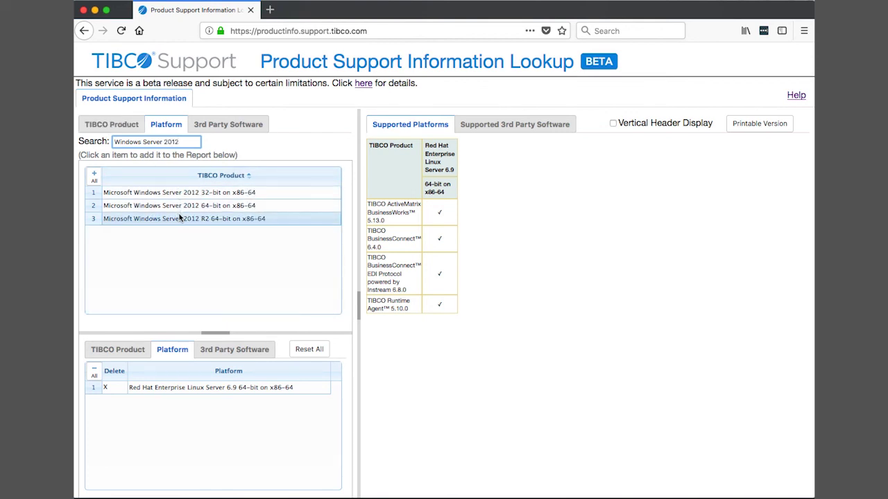
click(179, 219)
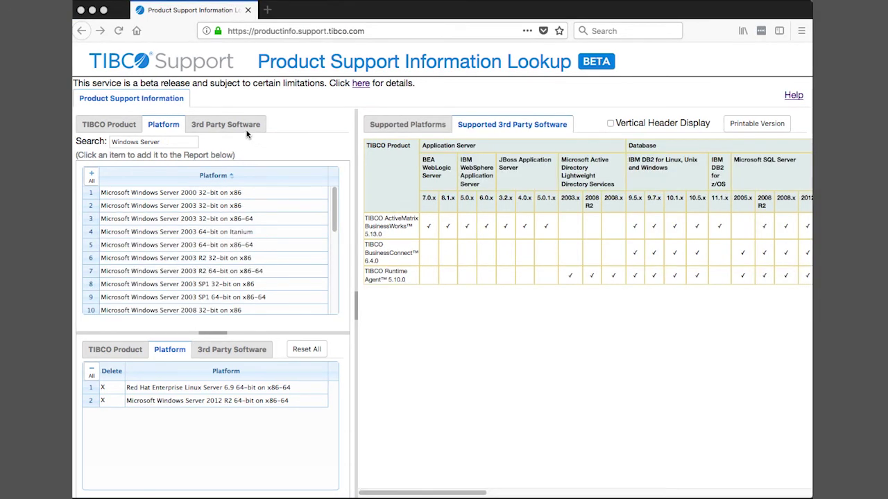
Search the third-party software for Oracle Database 12c and add Oracle Database 12c RAC 12.1.x to the report
click(241, 126)
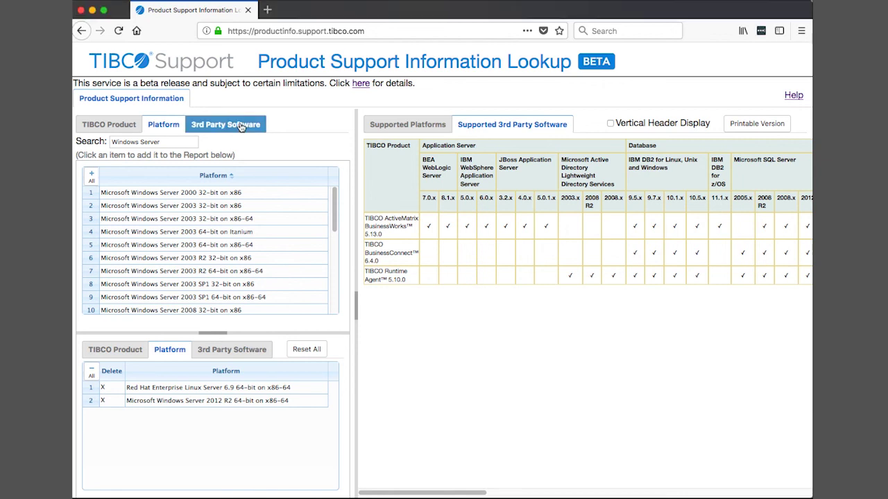
click(240, 126)
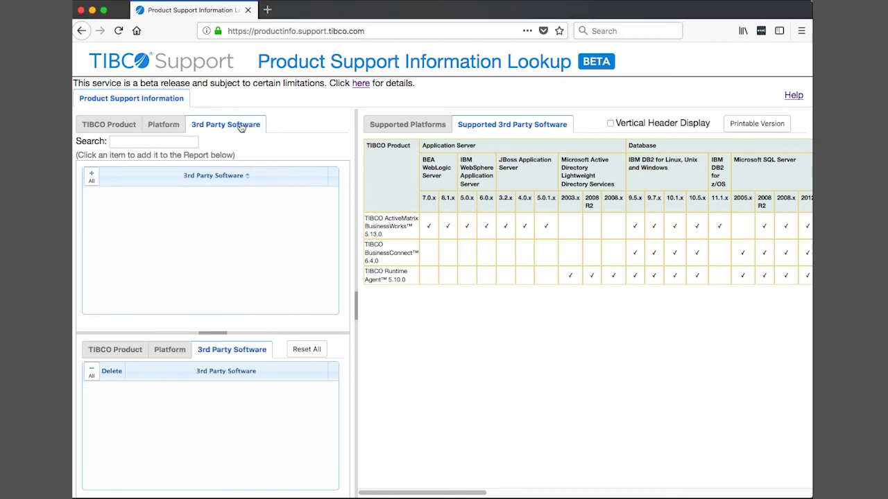
click(167, 142)
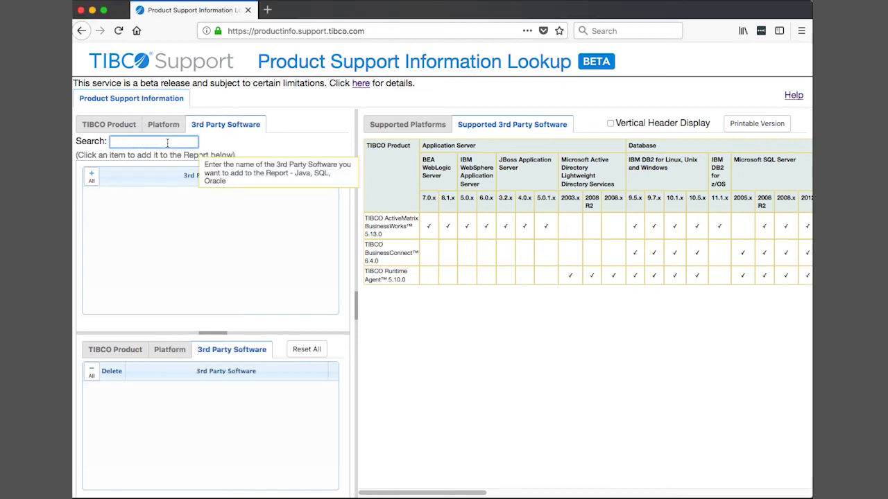
text(Oracle D)
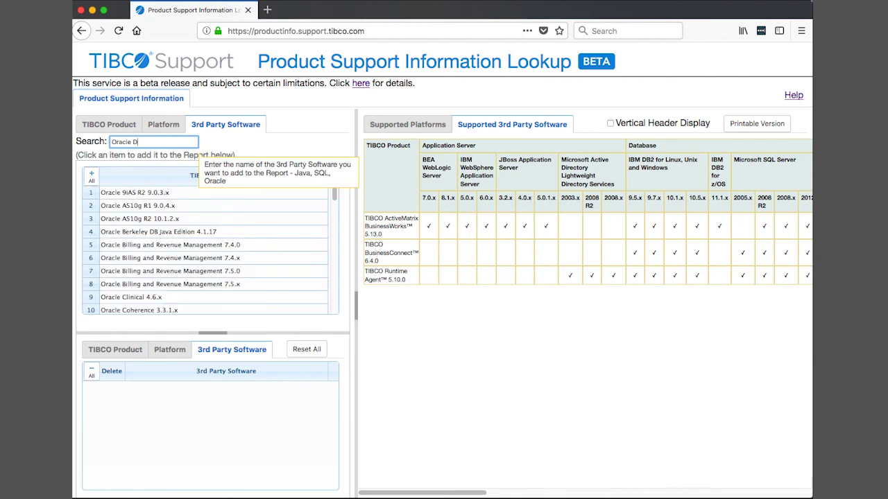
text(atabase 12c)
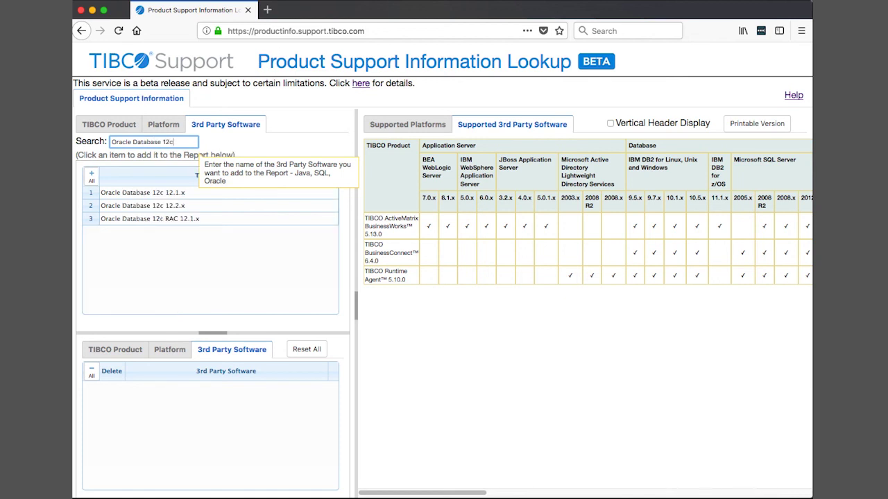
click(195, 218)
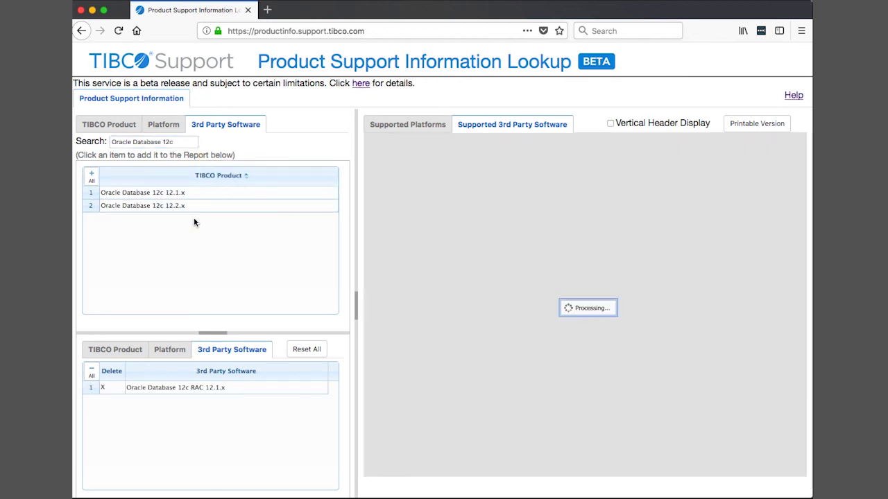
Search the third-party software for SQL Server and add Microsoft SQL Server 2014 to the report
drag(197, 142, 97, 133)
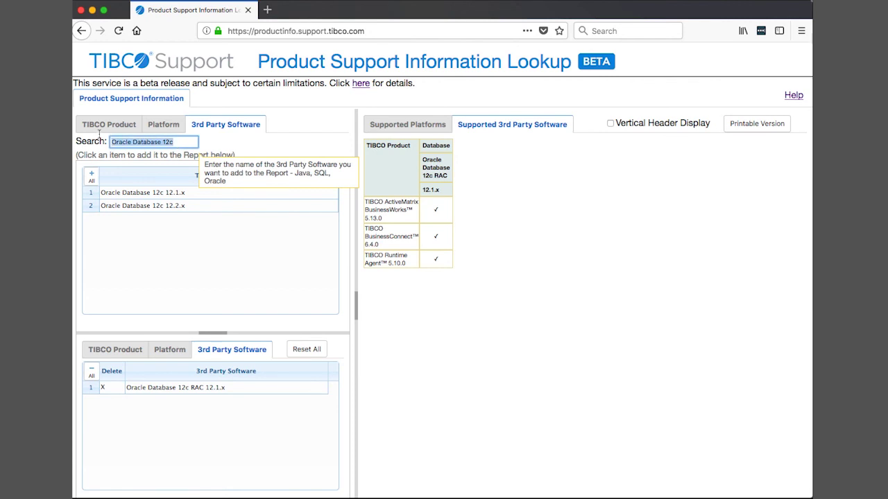
text(SQL)
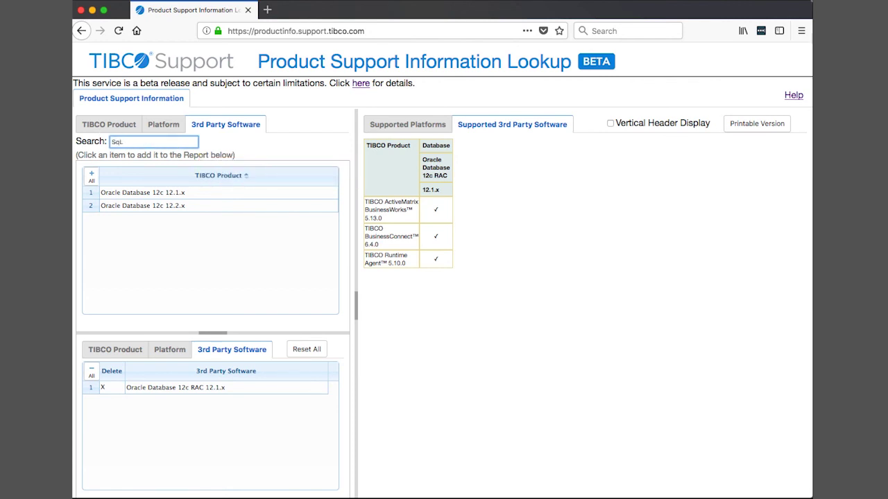
key(BackSpace)
key(BackSpace)
text(qL Server)
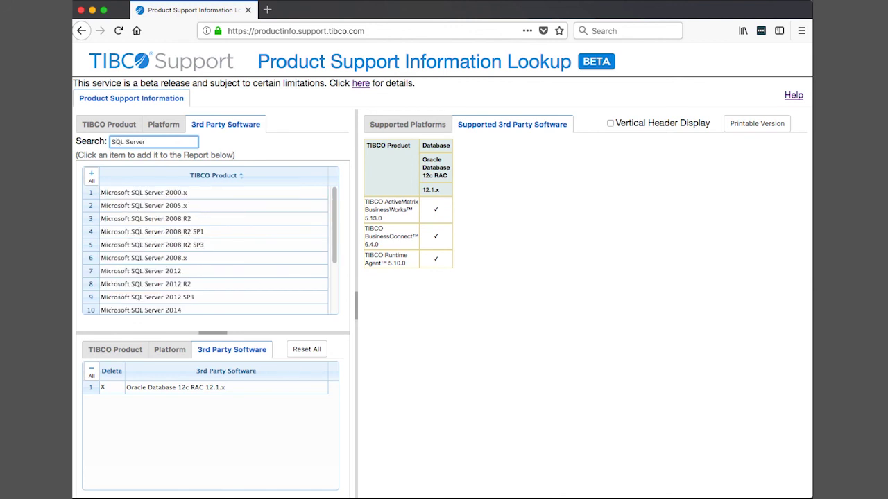
click(190, 310)
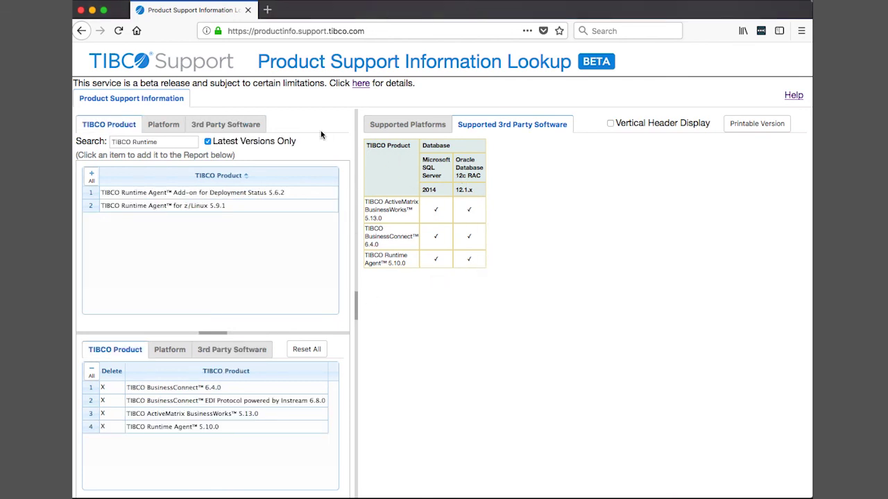
Open the lookup tool's help page, view its instructions on creating queries, and return to the report
click(794, 97)
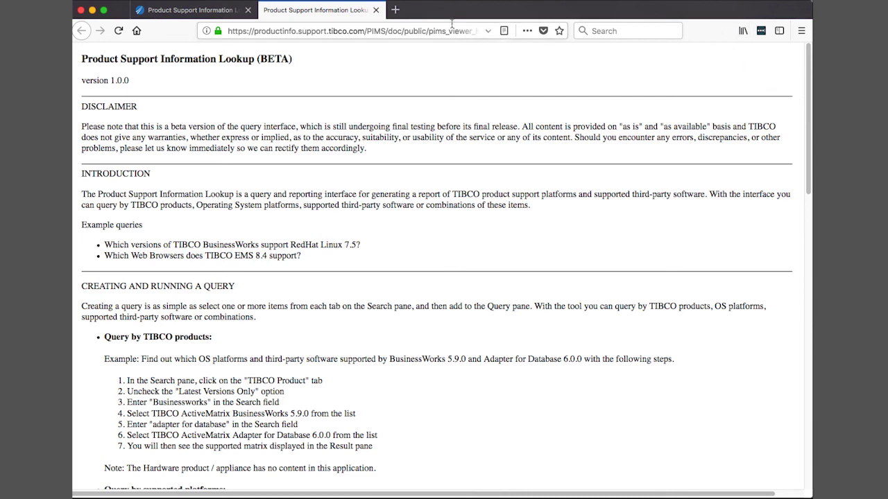
click(218, 13)
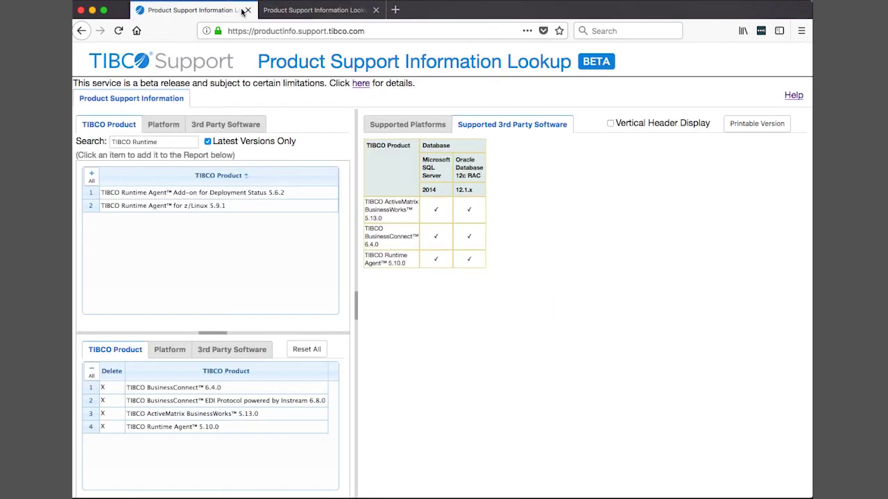
click(276, 14)
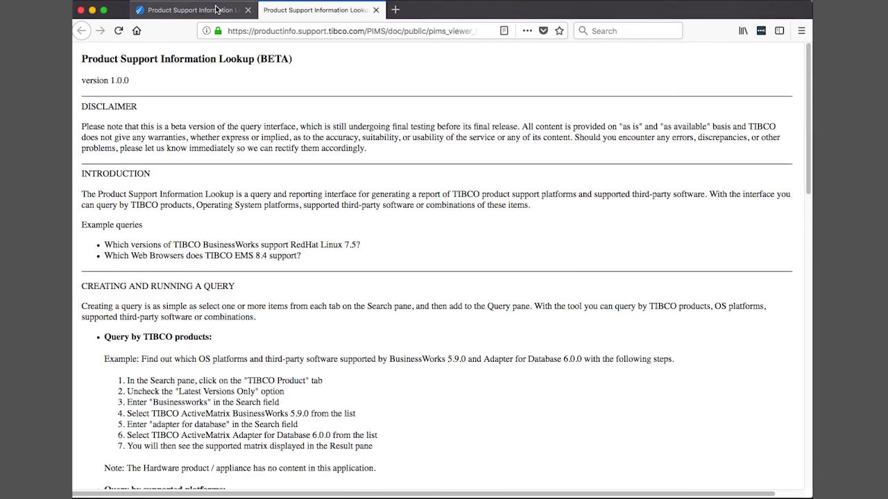
click(216, 9)
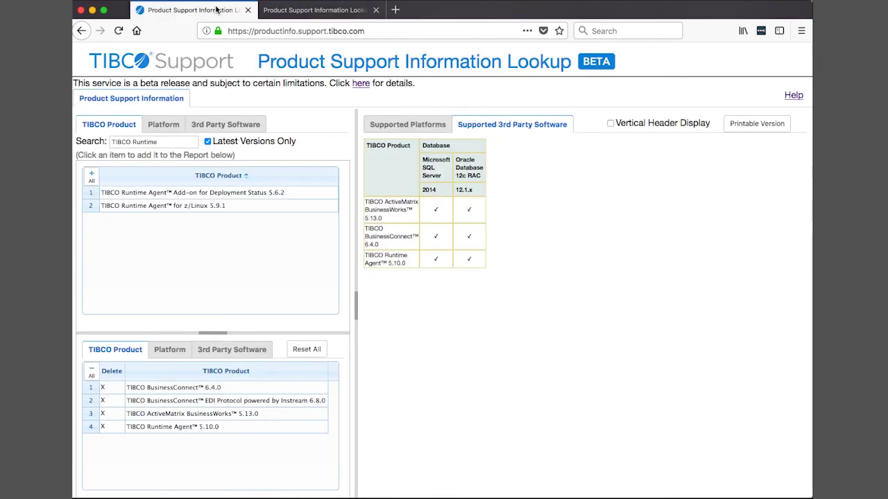